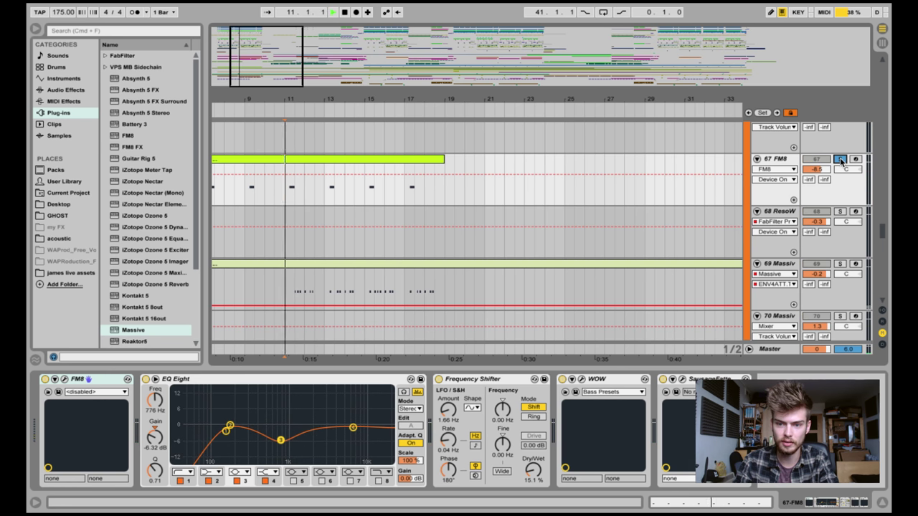
- Stop playback after auditioning the 69 Massiv bass track and move on to the remaining bass tracks
{"action": "scroll", "coordinate": [839, 215], "scroll_direction": "down", "scroll_amount": 2}
{"action": "key", "text": "space"}
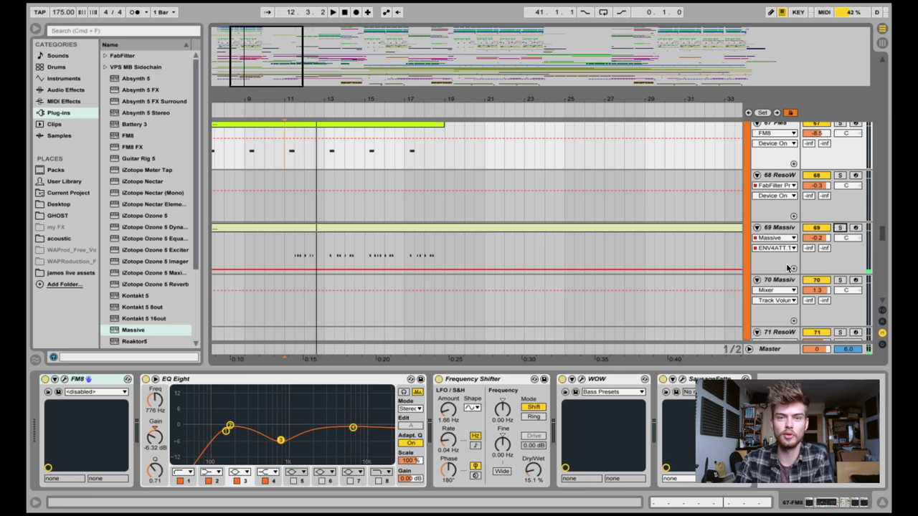
{"action": "scroll", "coordinate": [335, 206], "scroll_direction": "down", "scroll_amount": 3}
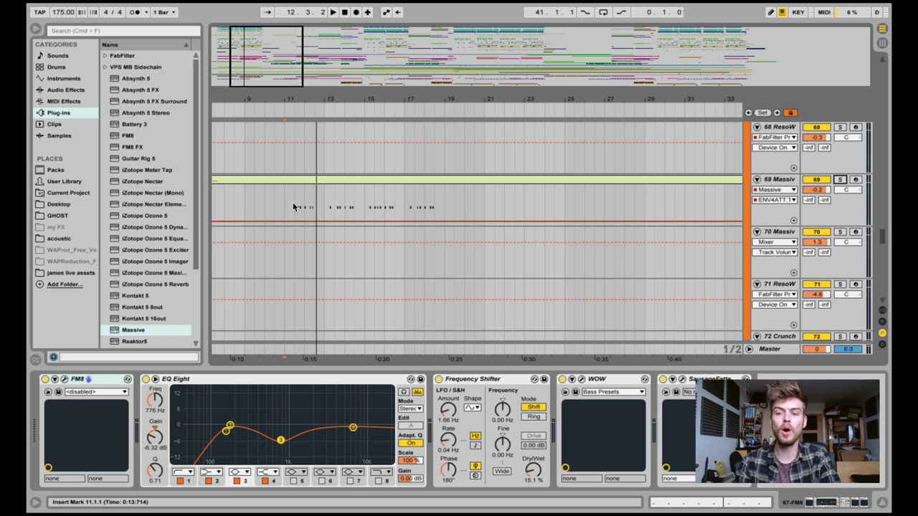
{"action": "scroll", "coordinate": [601, 198], "scroll_direction": "down", "scroll_amount": 3}
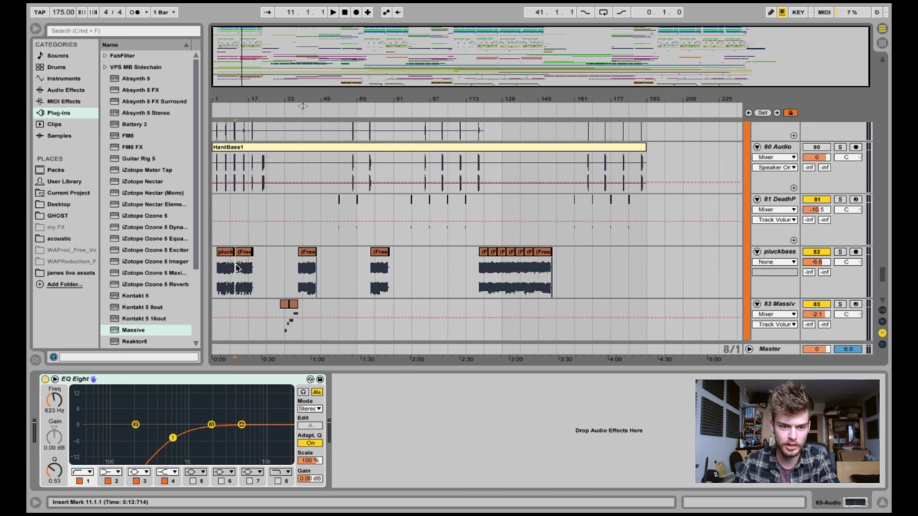
- Play the pluckbass track soloed from bar 11, then unsolo it to hear it in the full mix
{"action": "left_click", "coordinate": [642, 263]}
{"action": "key", "text": "space"}
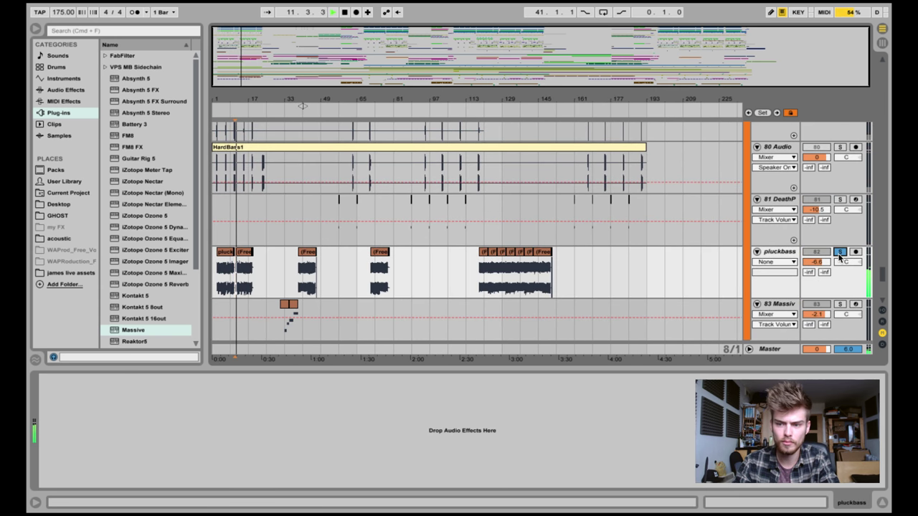
{"action": "left_click", "coordinate": [839, 252]}
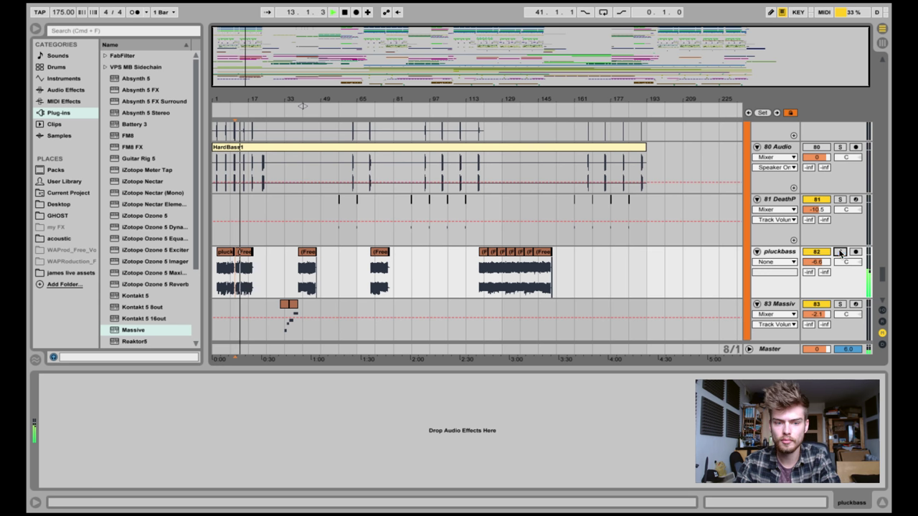
- Unfold the voice 2 track and place the insert marker at bar 10
{"action": "scroll", "coordinate": [459, 233], "scroll_direction": "down", "scroll_amount": 8}
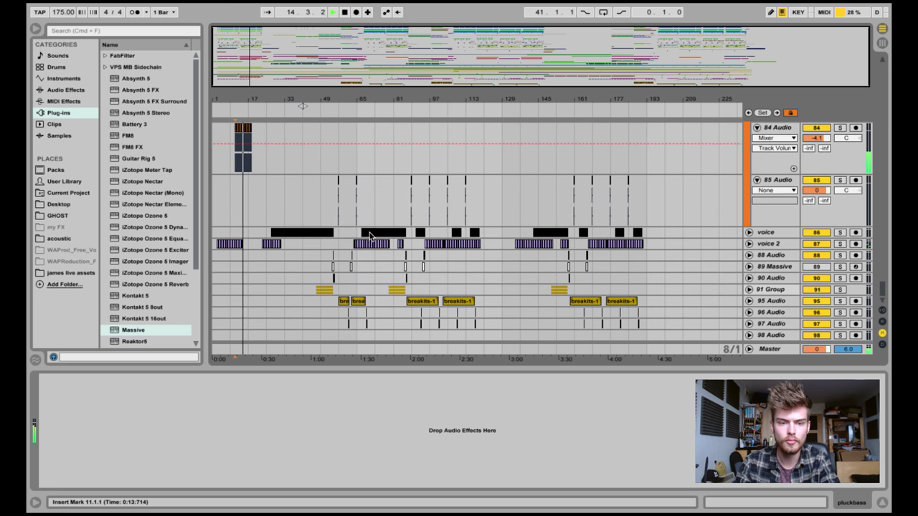
{"action": "left_click", "coordinate": [237, 249]}
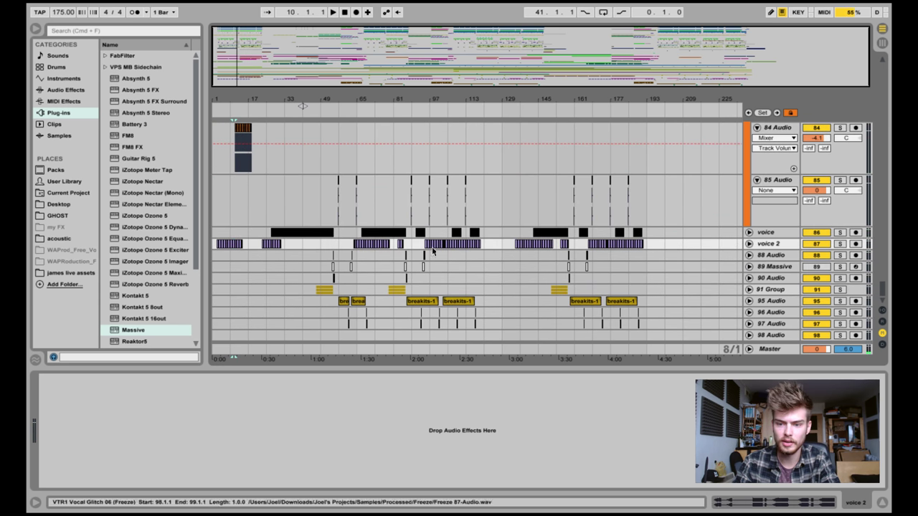
{"action": "left_click", "coordinate": [748, 245]}
{"action": "key", "text": "plus"}
{"action": "key", "text": "plus"}
{"action": "key", "text": "plus"}
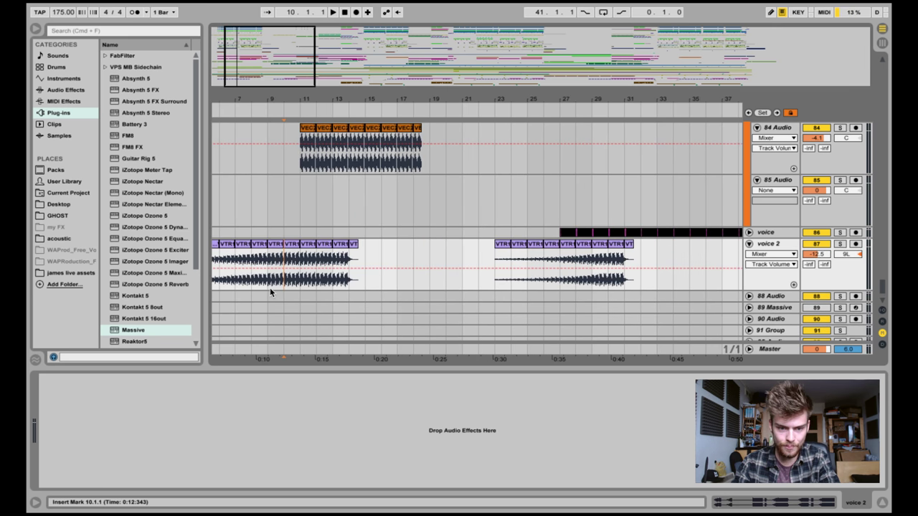
- Audition the vocal glitch clips on voice 2 around bars 9 to 11, alternating between solo and the full mix
{"action": "key", "text": "space"}
{"action": "left_click", "coordinate": [838, 244]}
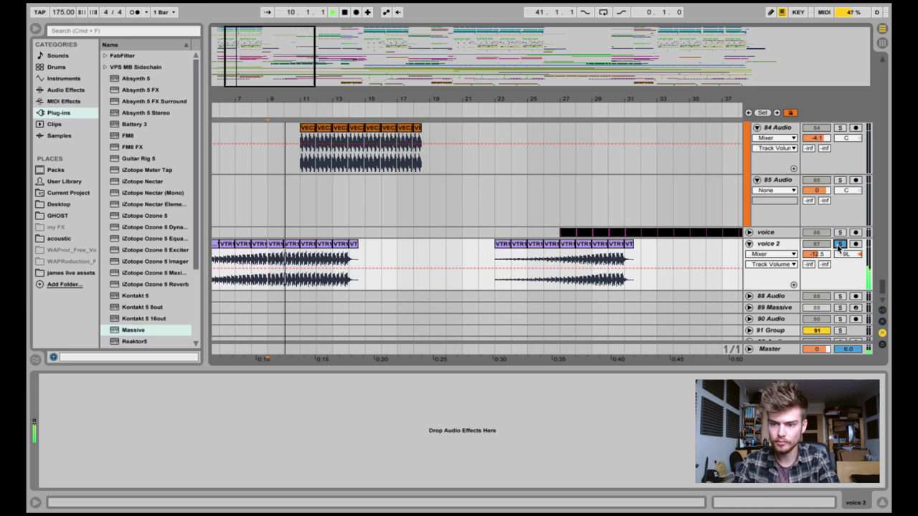
{"action": "left_click", "coordinate": [839, 244]}
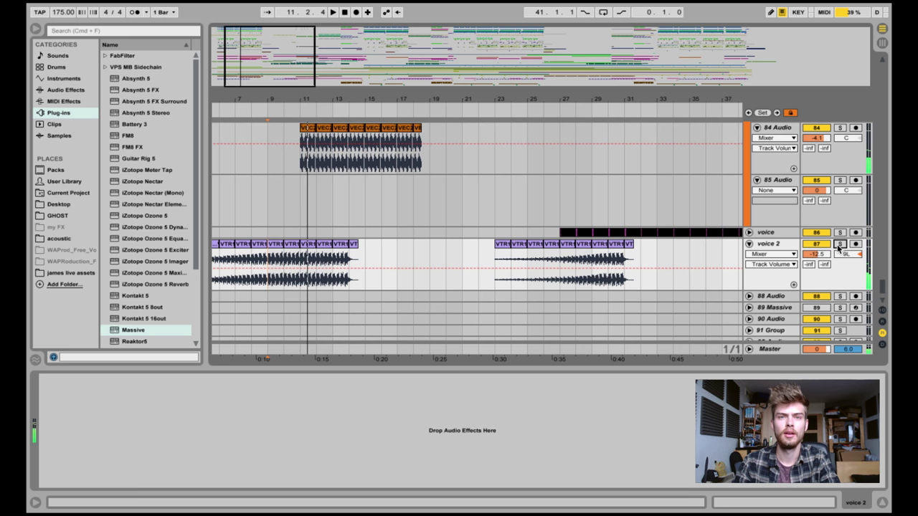
{"action": "left_click", "coordinate": [839, 244]}
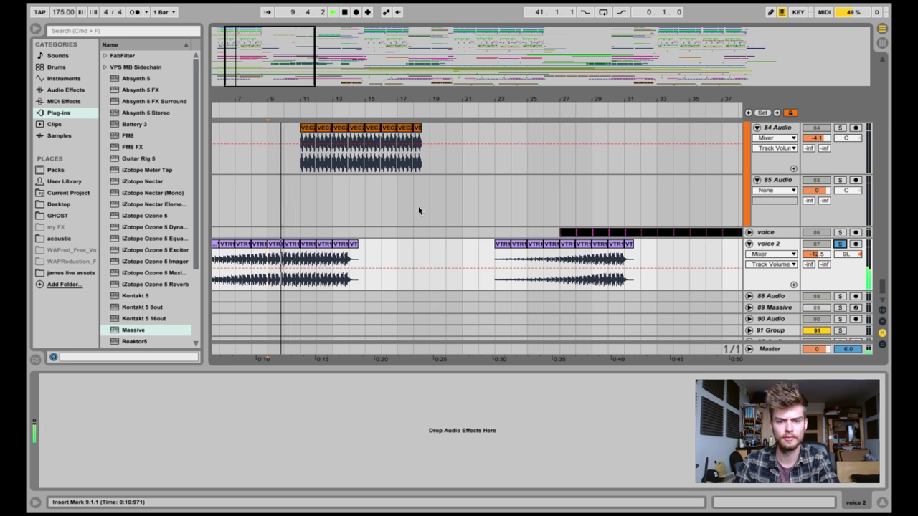
- Play the arrangement from bar 19 and examine the EQ Eight frequency automation on the 14 Audio track
{"action": "scroll", "coordinate": [419, 200], "scroll_direction": "up", "scroll_amount": 20}
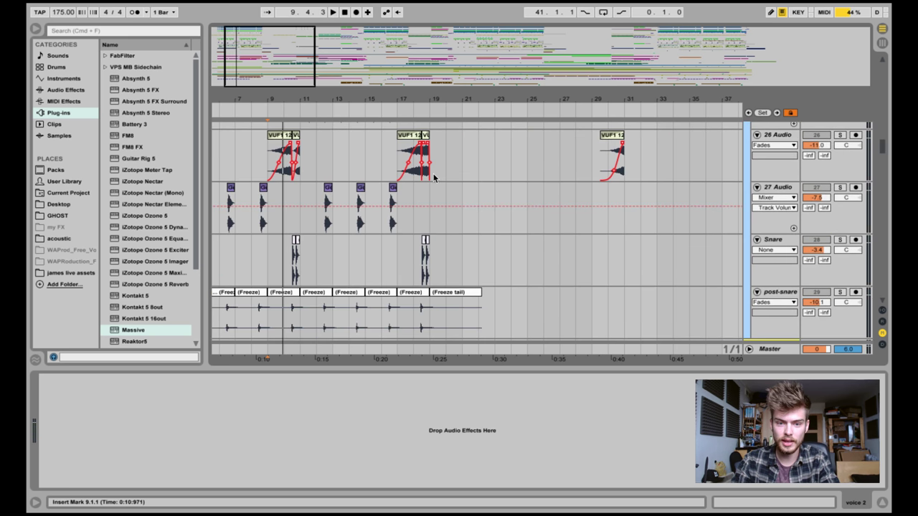
{"action": "scroll", "coordinate": [426, 198], "scroll_direction": "up", "scroll_amount": 10}
{"action": "left_click", "coordinate": [432, 128]}
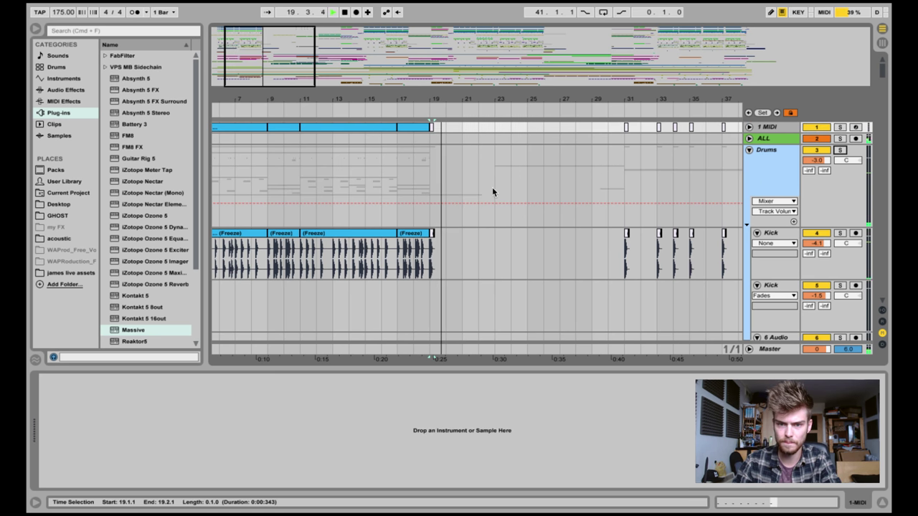
{"action": "scroll", "coordinate": [480, 188], "scroll_direction": "down", "scroll_amount": 5}
{"action": "scroll", "coordinate": [490, 222], "scroll_direction": "down", "scroll_amount": 8}
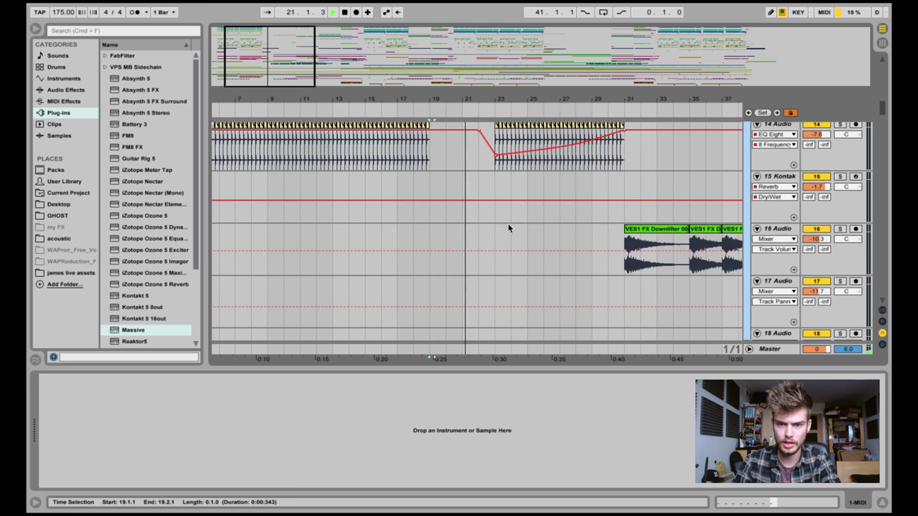
{"action": "scroll", "coordinate": [367, 160], "scroll_direction": "up", "scroll_amount": 2}
{"action": "scroll", "coordinate": [477, 236], "scroll_direction": "right", "scroll_amount": 10}
{"action": "scroll", "coordinate": [359, 179], "scroll_direction": "left", "scroll_amount": 4}
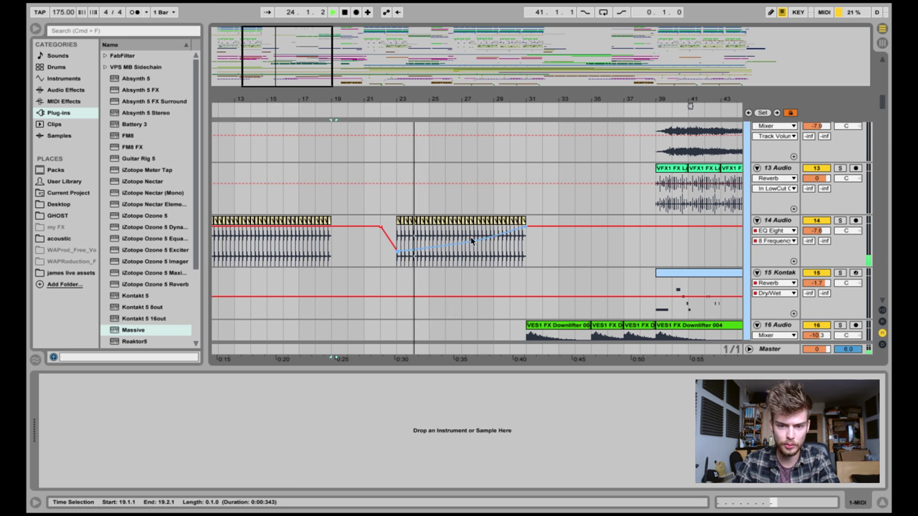
- Set the insert marker at bar 23 on Synth1 track 46 and play that track soloed
{"action": "scroll", "coordinate": [452, 270], "scroll_direction": "down", "scroll_amount": 4}
{"action": "scroll", "coordinate": [453, 270], "scroll_direction": "down", "scroll_amount": 15}
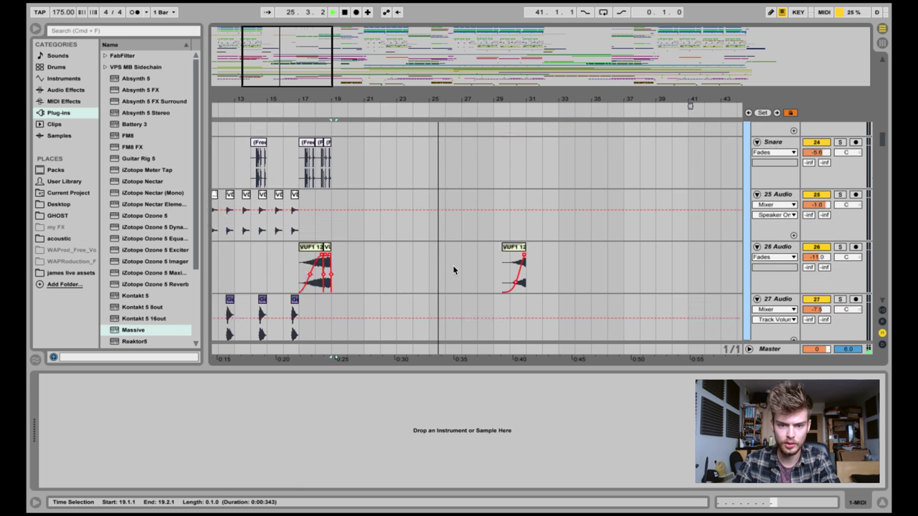
{"action": "scroll", "coordinate": [453, 269], "scroll_direction": "down", "scroll_amount": 5}
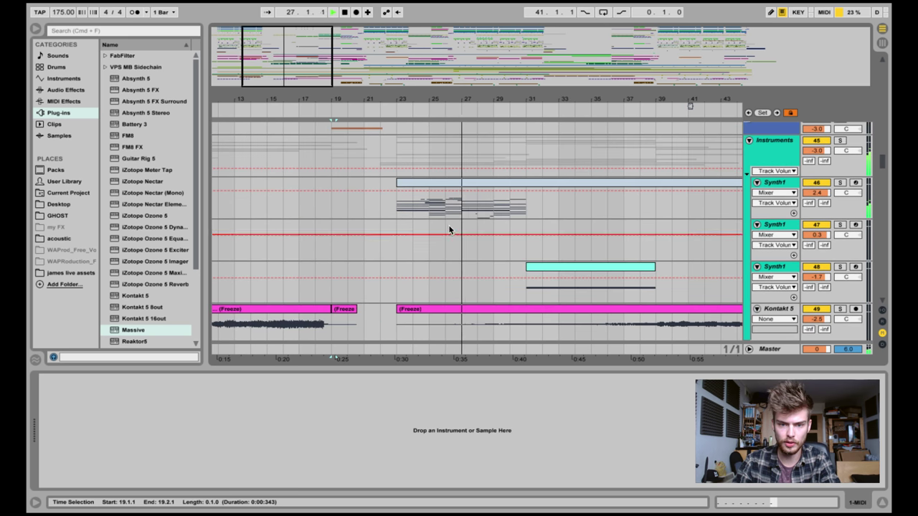
{"action": "left_click", "coordinate": [398, 205]}
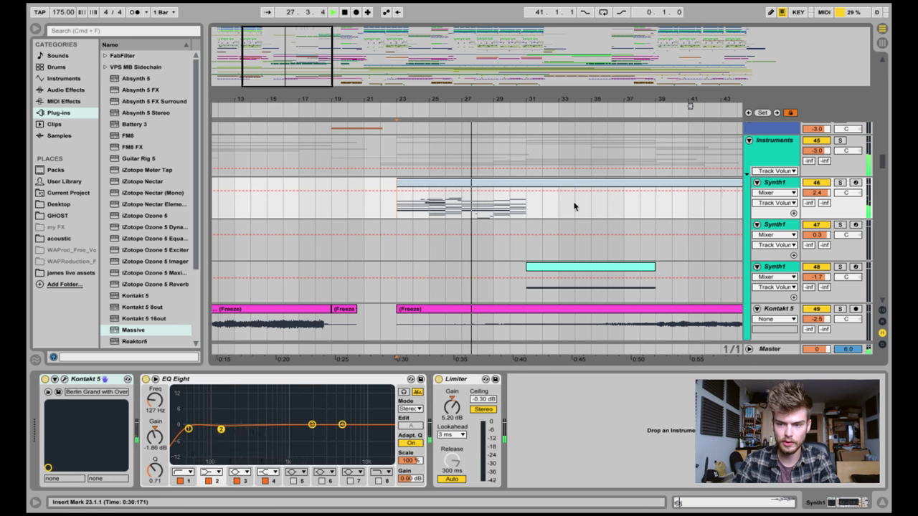
{"action": "left_click", "coordinate": [839, 182]}
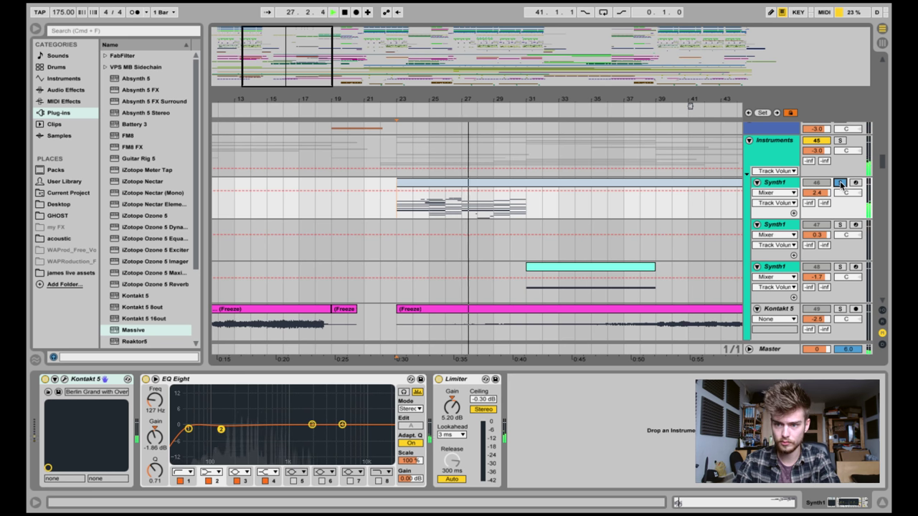
- Solo the frozen Massive track 56, play it from bar 23 and stop playback
{"action": "scroll", "coordinate": [452, 205], "scroll_direction": "down", "scroll_amount": 2}
{"action": "scroll", "coordinate": [840, 207], "scroll_direction": "down", "scroll_amount": 10}
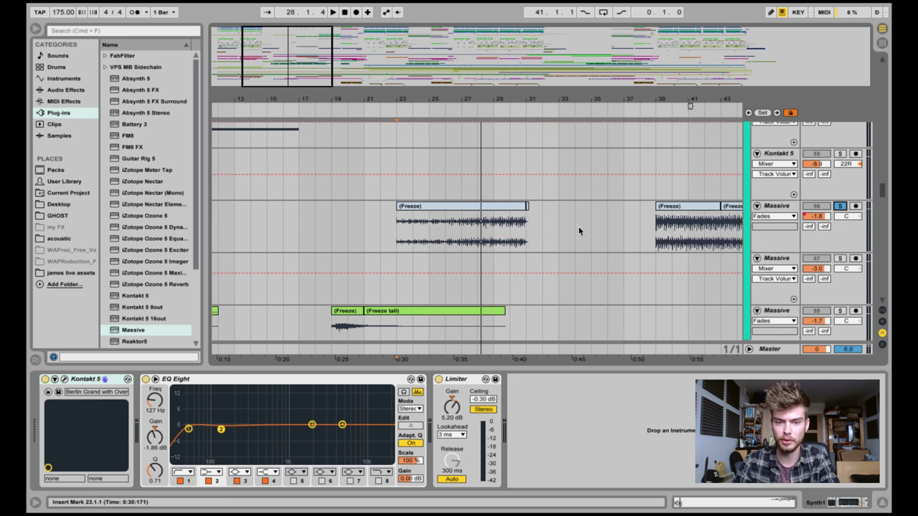
{"action": "left_click", "coordinate": [804, 210]}
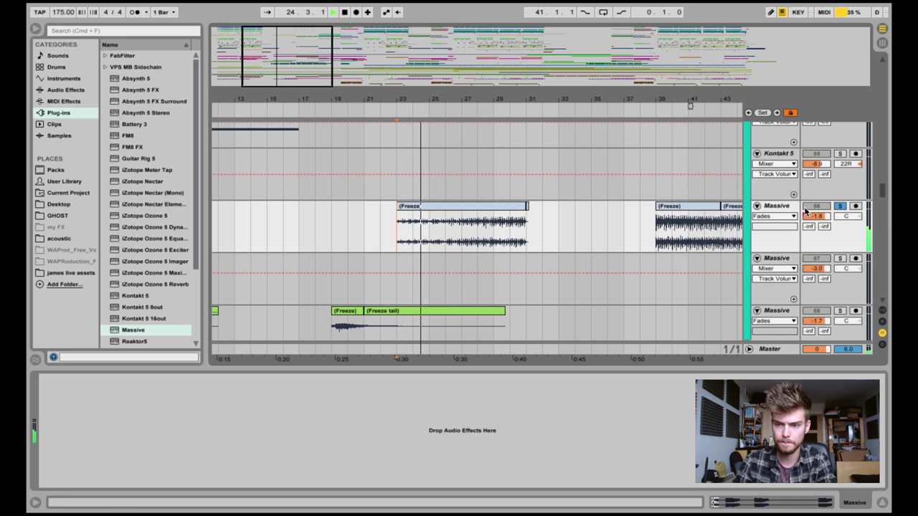
{"action": "scroll", "coordinate": [604, 213], "scroll_direction": "down", "scroll_amount": 1}
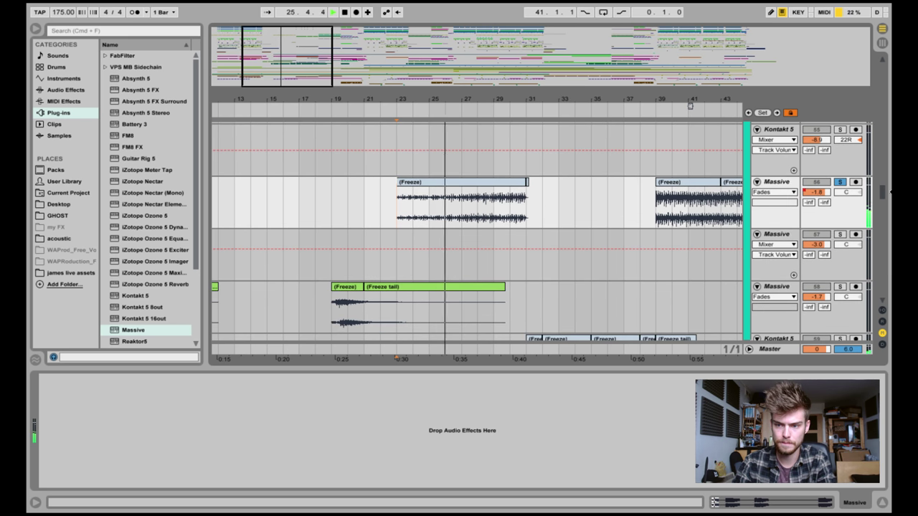
{"action": "key", "text": "space"}
- Look over the other instrument tracks around bar 23, then replay Massive track 56 soloed
{"action": "scroll", "coordinate": [496, 215], "scroll_direction": "down", "scroll_amount": 2}
{"action": "scroll", "coordinate": [495, 212], "scroll_direction": "down", "scroll_amount": 7}
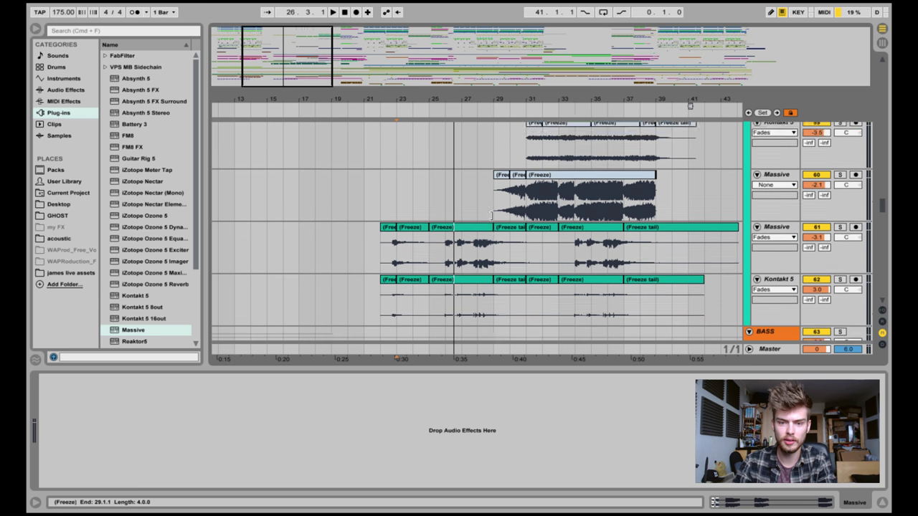
{"action": "scroll", "coordinate": [492, 215], "scroll_direction": "up", "scroll_amount": 20}
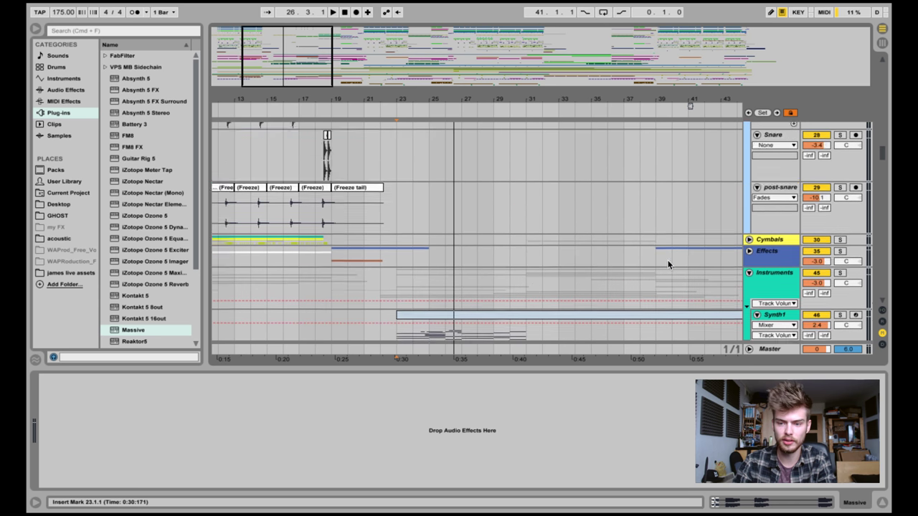
{"action": "scroll", "coordinate": [668, 262], "scroll_direction": "down", "scroll_amount": 2}
{"action": "key", "text": "space"}
{"action": "scroll", "coordinate": [571, 263], "scroll_direction": "down", "scroll_amount": 10}
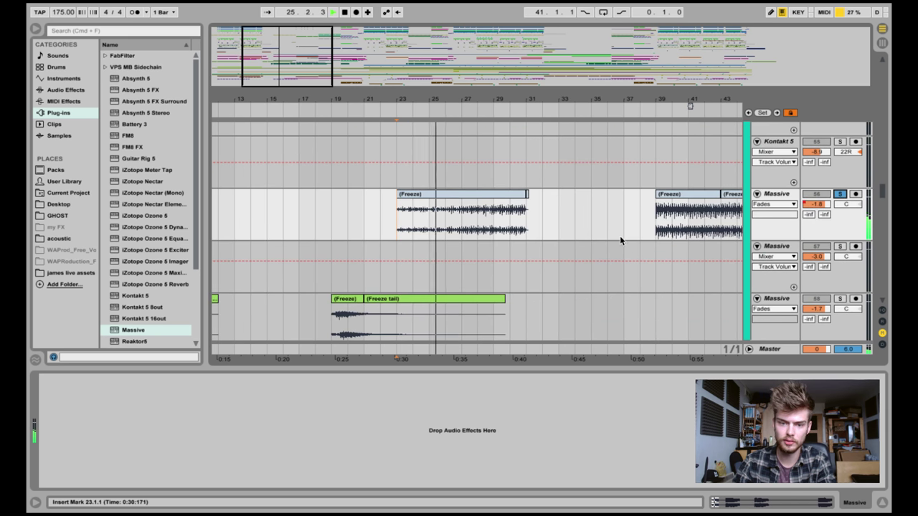
- Audition Massive track 61 from bar 23, first without and then together with Kontakt 5 track 62
{"action": "scroll", "coordinate": [552, 219], "scroll_direction": "down", "scroll_amount": 6}
{"action": "scroll", "coordinate": [538, 237], "scroll_direction": "down", "scroll_amount": 4}
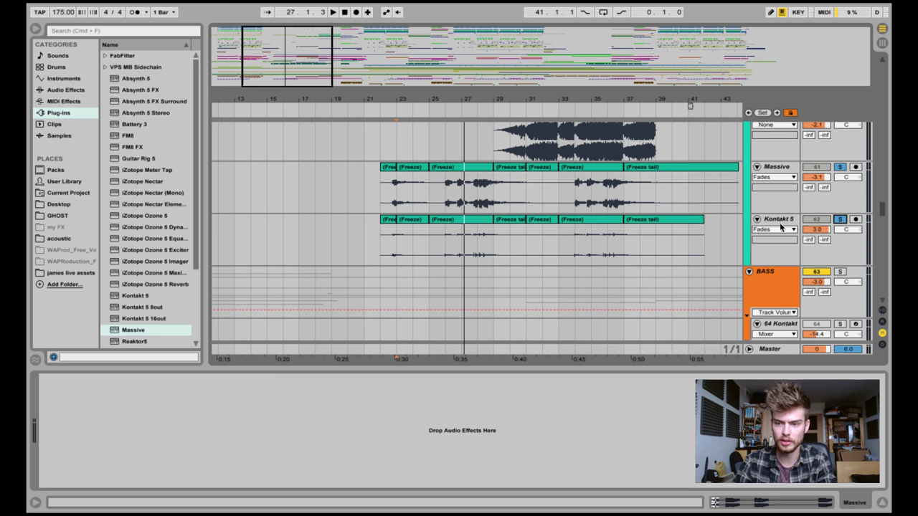
{"action": "left_click", "coordinate": [840, 218]}
{"action": "key", "text": "space"}
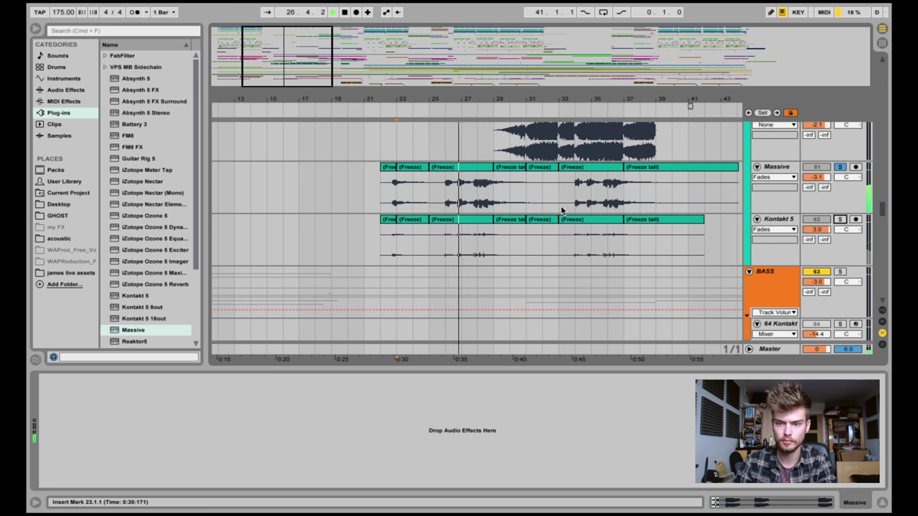
{"action": "key", "text": "space"}
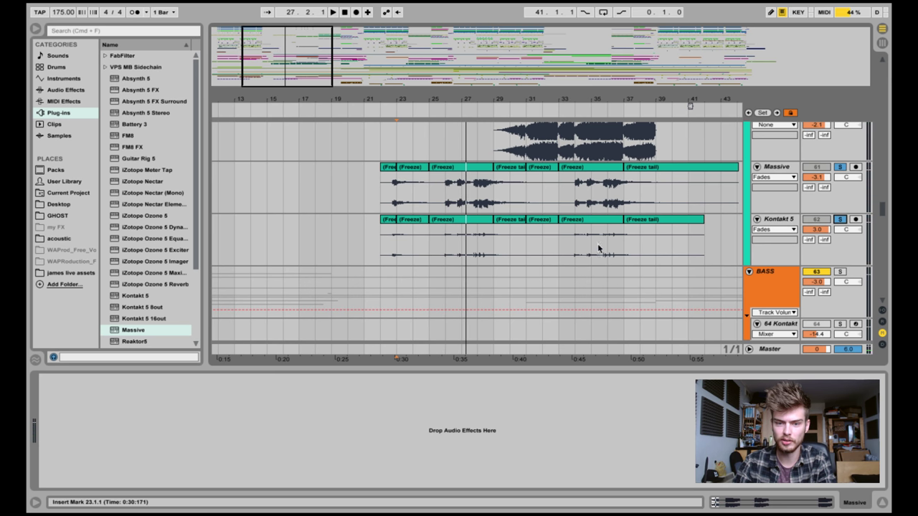
{"action": "key", "text": "space"}
{"action": "scroll", "coordinate": [463, 236], "scroll_direction": "down", "scroll_amount": 3}
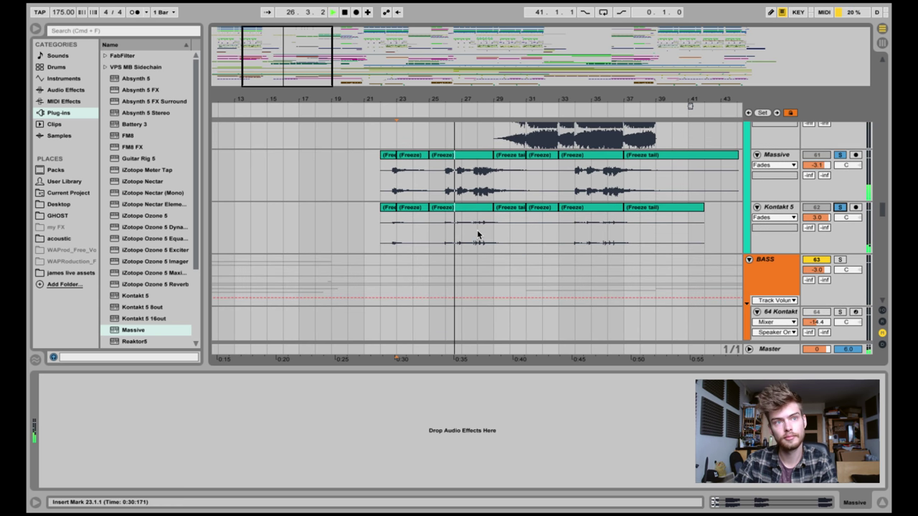
- Play the 14 Audio drum track from bar 23, comparing it soloed and in the full mix
{"action": "scroll", "coordinate": [479, 234], "scroll_direction": "down", "scroll_amount": 5}
{"action": "scroll", "coordinate": [483, 235], "scroll_direction": "up", "scroll_amount": 15}
{"action": "scroll", "coordinate": [482, 236], "scroll_direction": "up", "scroll_amount": 15}
{"action": "key", "text": "space"}
{"action": "key", "text": "space"}
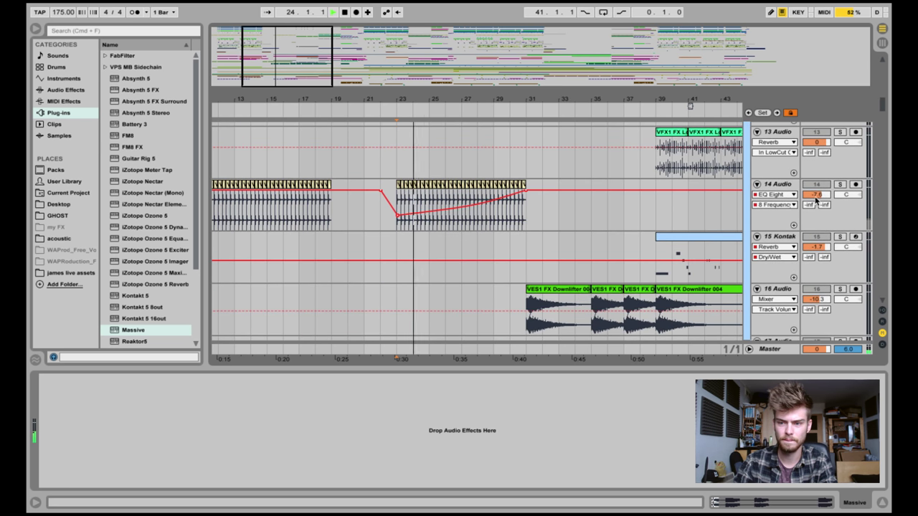
{"action": "left_click", "coordinate": [839, 184]}
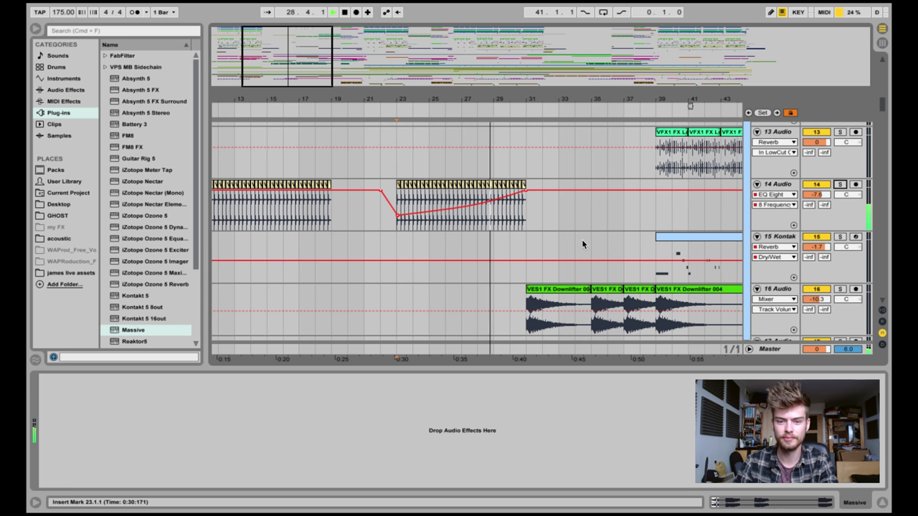
- Find the Synth1 layer on track 48 in the section after bar 31 and play it soloed from bar 31
{"action": "left_click", "coordinate": [318, 68]}
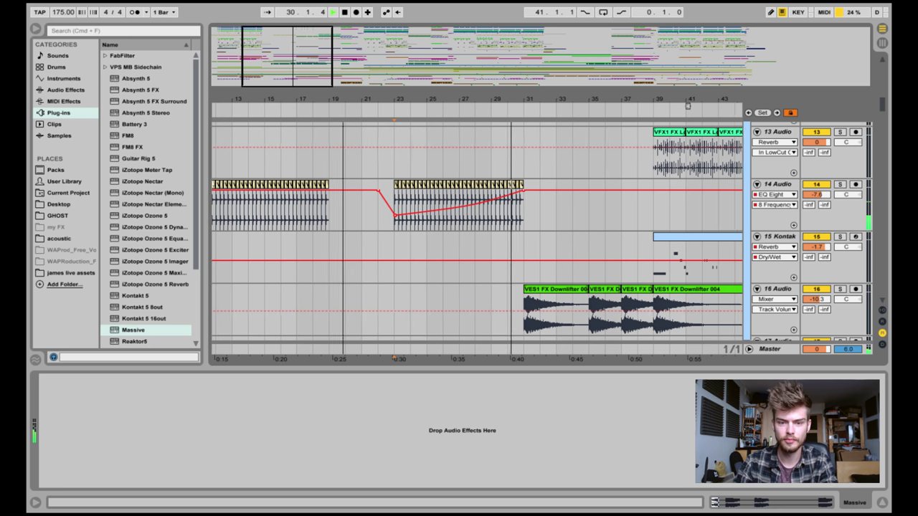
{"action": "scroll", "coordinate": [698, 233], "scroll_direction": "right", "scroll_amount": 5}
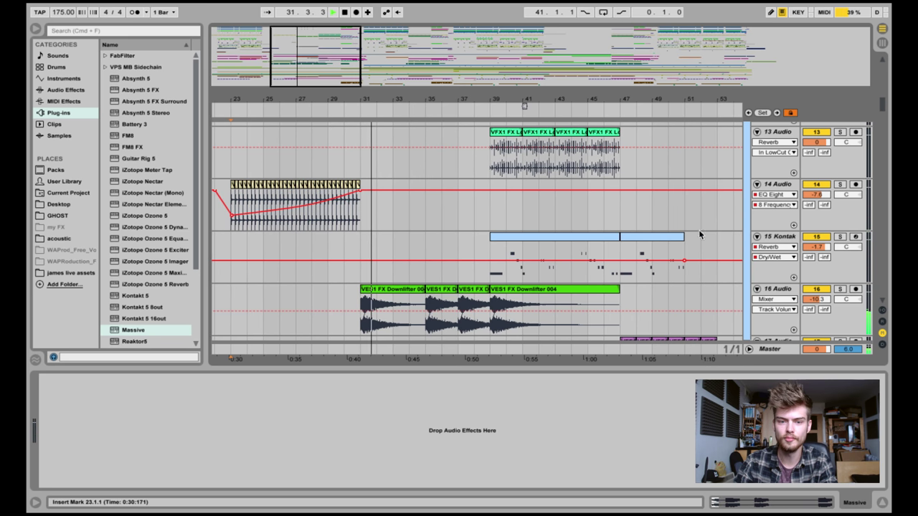
{"action": "scroll", "coordinate": [608, 207], "scroll_direction": "up", "scroll_amount": 10}
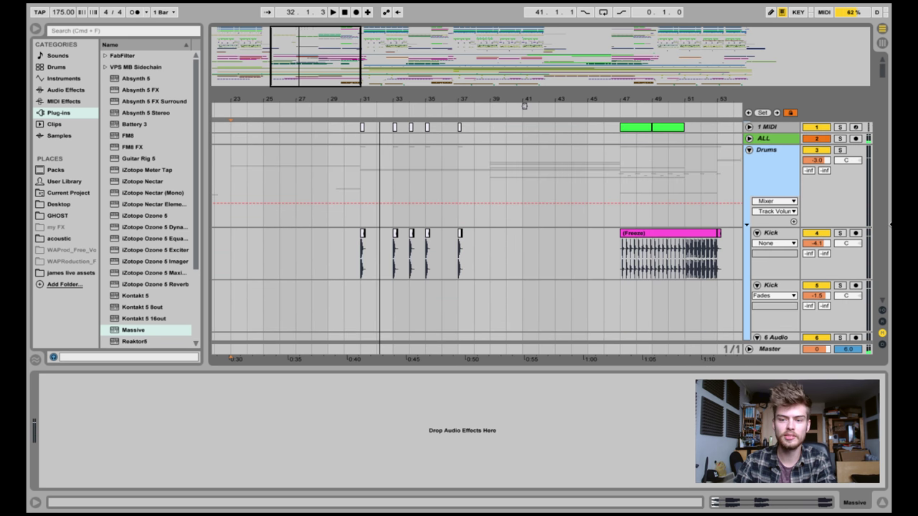
{"action": "scroll", "coordinate": [591, 243], "scroll_direction": "down", "scroll_amount": 15}
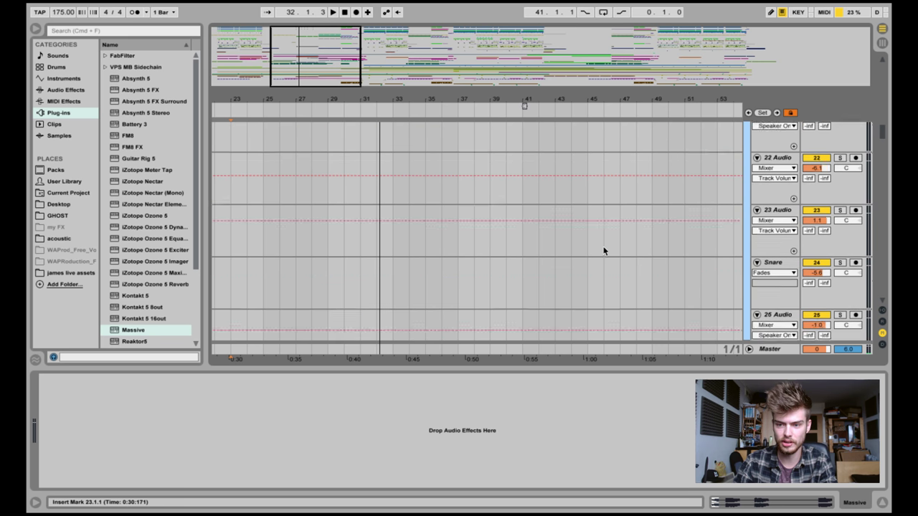
{"action": "scroll", "coordinate": [609, 242], "scroll_direction": "down", "scroll_amount": 15}
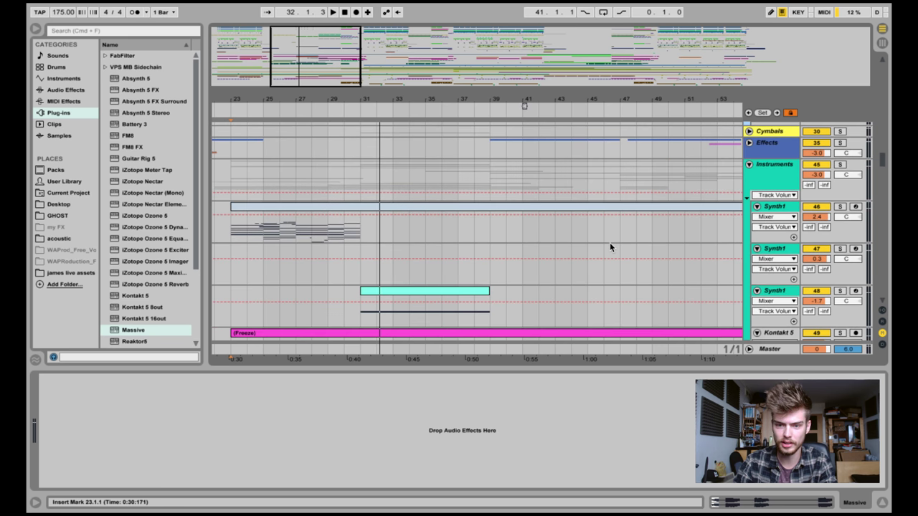
{"action": "left_click", "coordinate": [839, 171]}
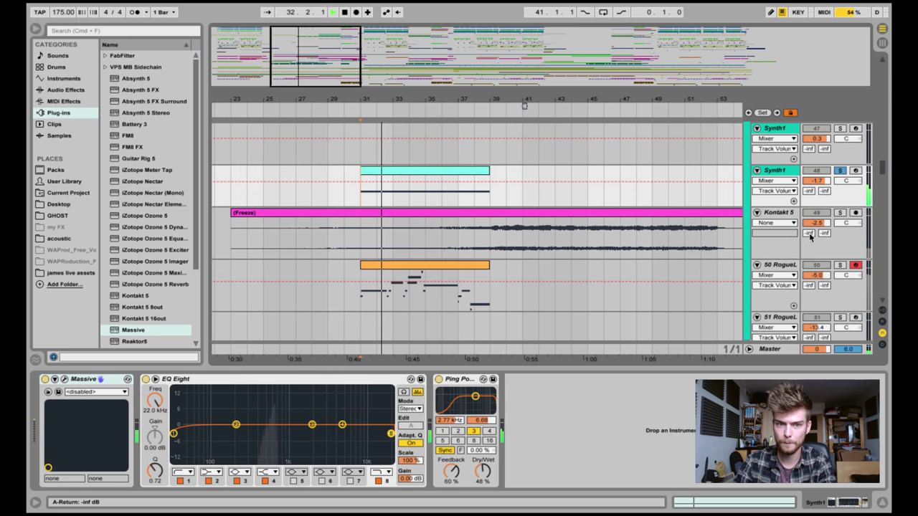
{"action": "key", "text": "space"}
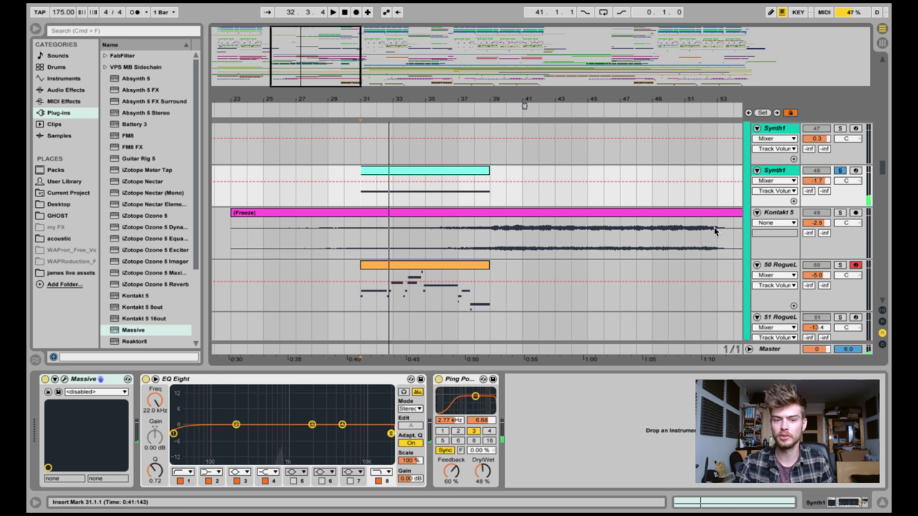
- Solo the 50 RogueLead track and play it from bar 31
{"action": "scroll", "coordinate": [715, 231], "scroll_direction": "down", "scroll_amount": 4}
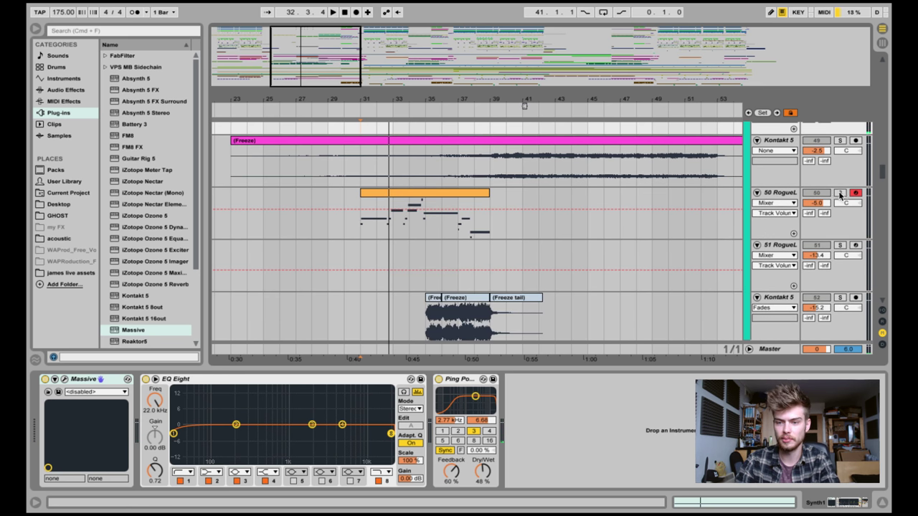
{"action": "left_click", "coordinate": [362, 228]}
{"action": "key", "text": "space"}
{"action": "scroll", "coordinate": [453, 253], "scroll_direction": "down", "scroll_amount": 10}
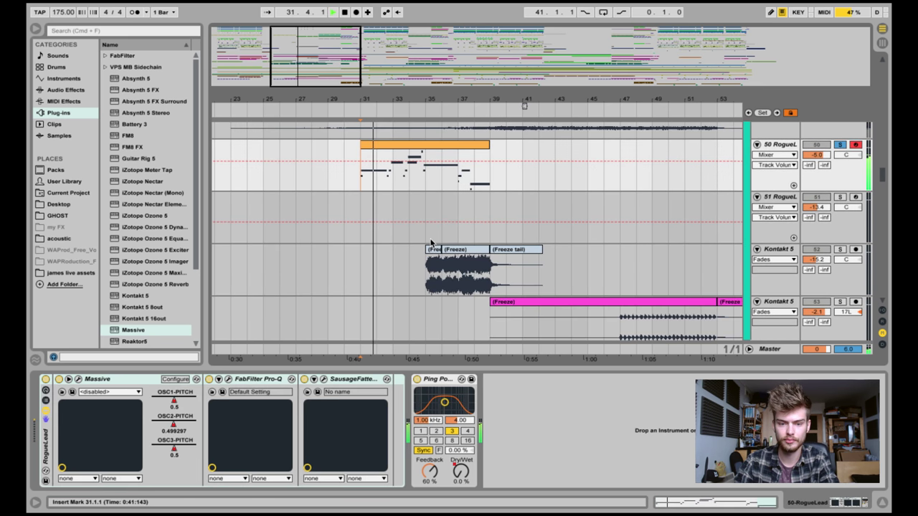
- Play Kontakt 5 track 59 and Massive track 60 soloed from bar 31, setting Massive 60's volume to -2.9 dB
{"action": "scroll", "coordinate": [453, 253], "scroll_direction": "down", "scroll_amount": 1}
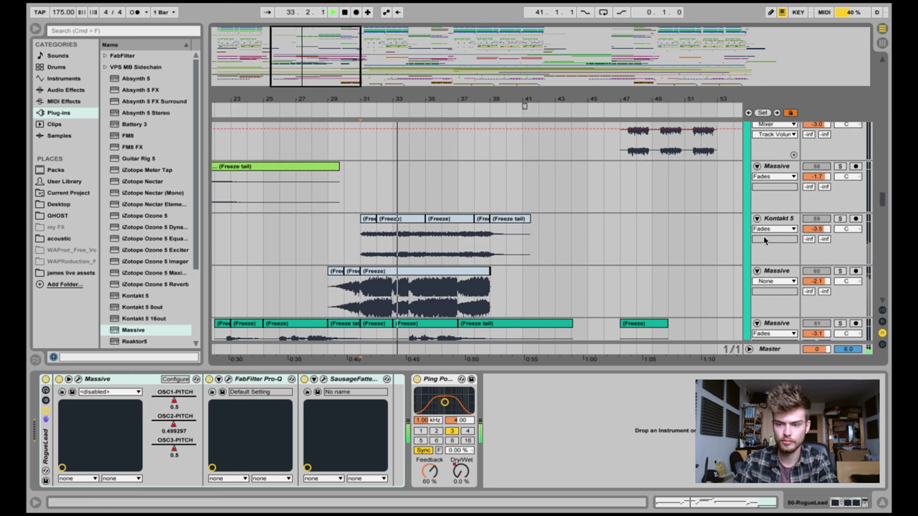
{"action": "left_click", "coordinate": [839, 218]}
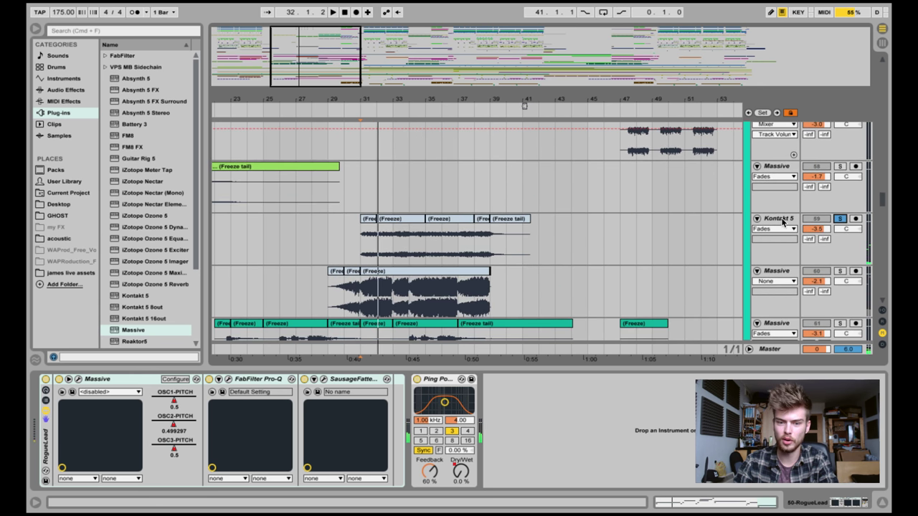
{"action": "scroll", "coordinate": [782, 222], "scroll_direction": "down", "scroll_amount": 2}
{"action": "key", "text": "space"}
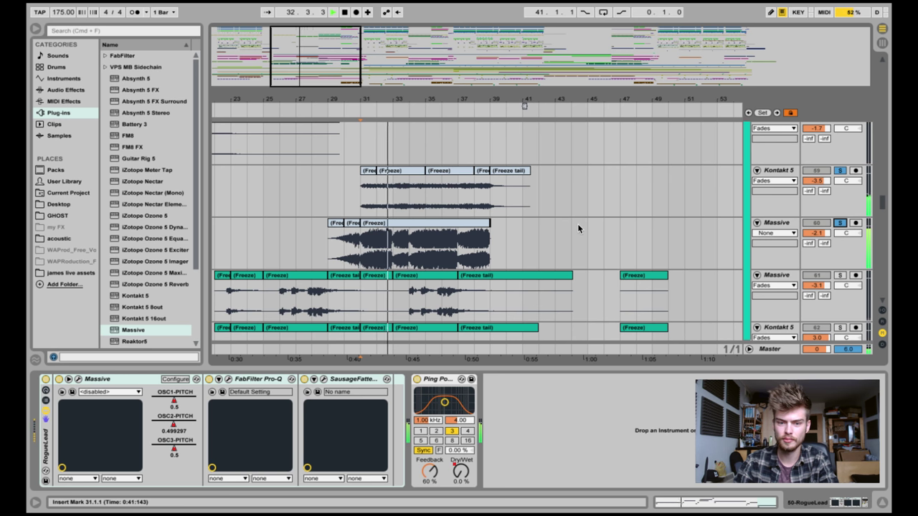
{"action": "left_click_drag", "start_coordinate": [817, 233], "coordinate": [818, 235]}
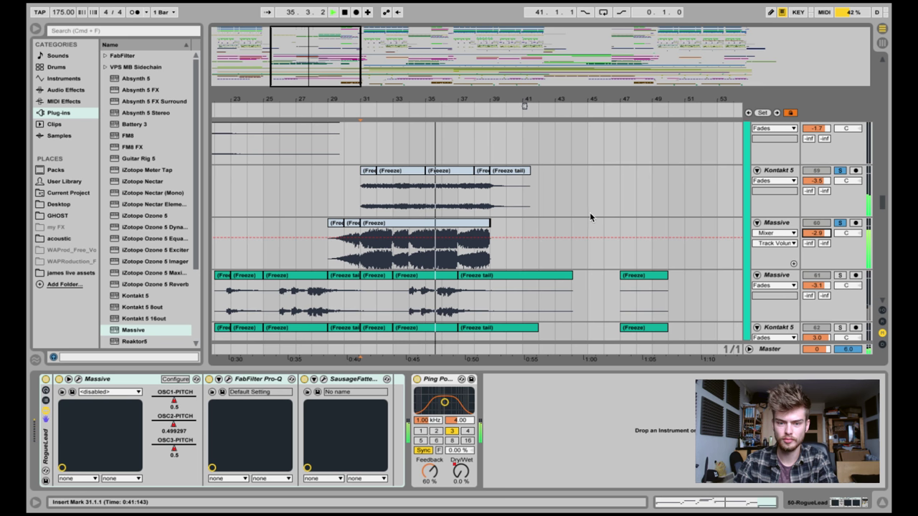
{"action": "scroll", "coordinate": [841, 192], "scroll_direction": "down", "scroll_amount": 3}
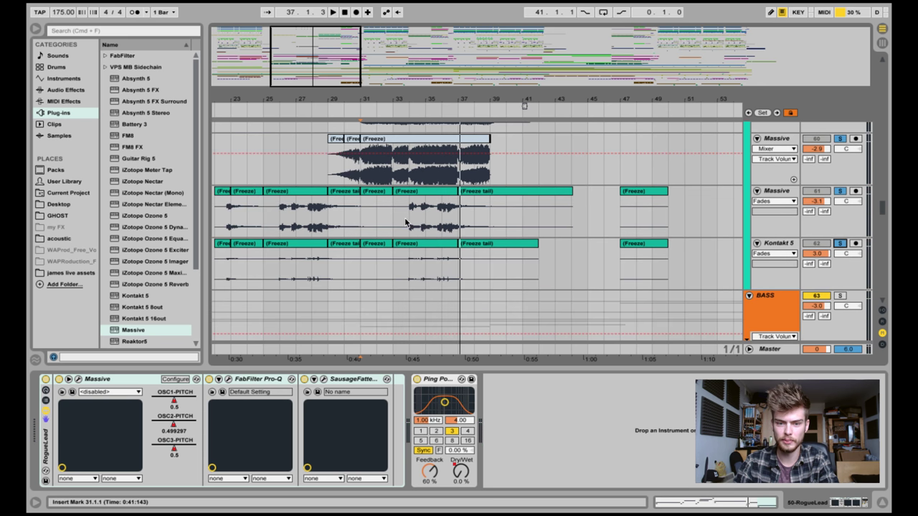
- Add Synth1 track 48 to the soloed layers, play them together from bar 31 and look over the neighbouring RogueLead and Kontakt clips
{"action": "scroll", "coordinate": [841, 245], "scroll_direction": "up", "scroll_amount": 10}
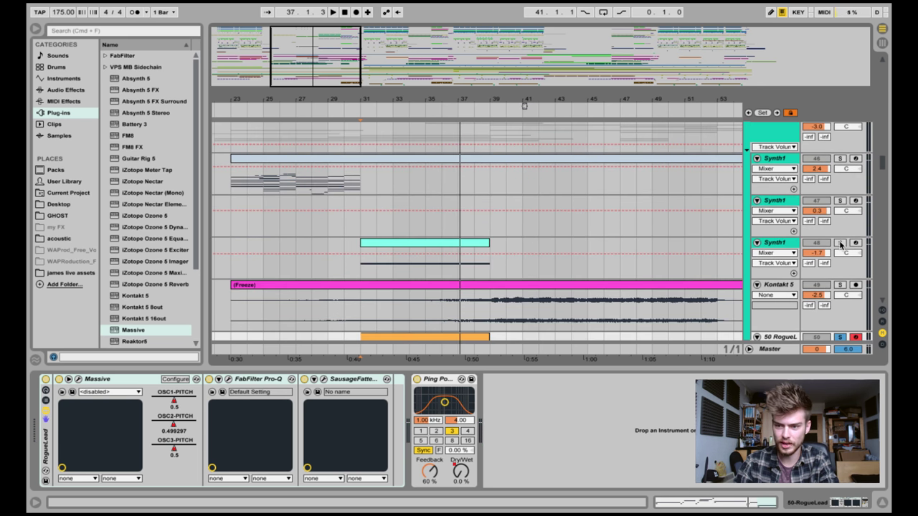
{"action": "left_click", "coordinate": [363, 267]}
{"action": "key", "text": "space"}
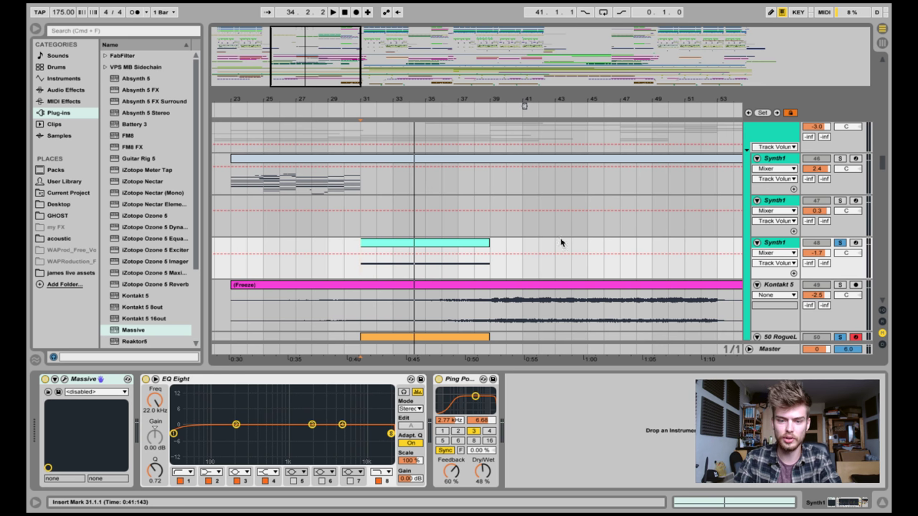
{"action": "scroll", "coordinate": [563, 244], "scroll_direction": "down", "scroll_amount": 5}
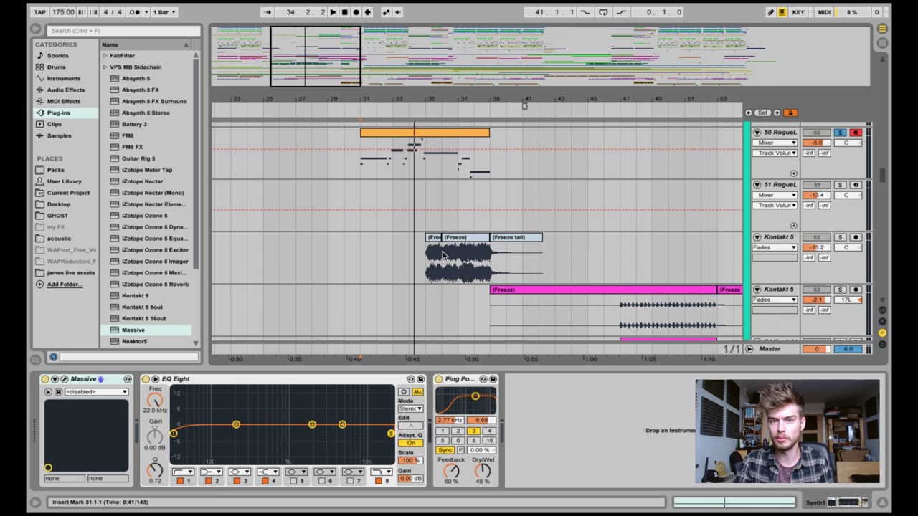
{"action": "scroll", "coordinate": [449, 248], "scroll_direction": "up", "scroll_amount": 5}
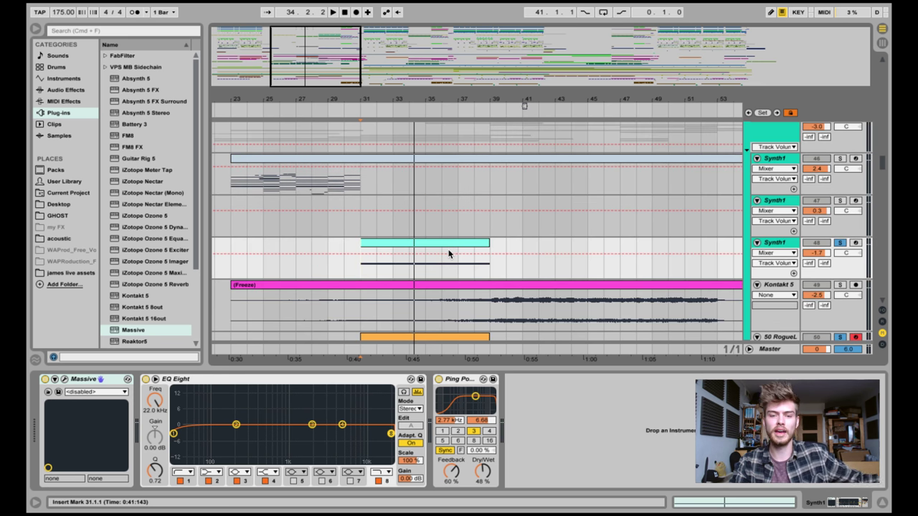
- Clear the track solos and play the full mix from bar 31
{"action": "scroll", "coordinate": [447, 250], "scroll_direction": "down", "scroll_amount": 3}
{"action": "key", "text": "space"}
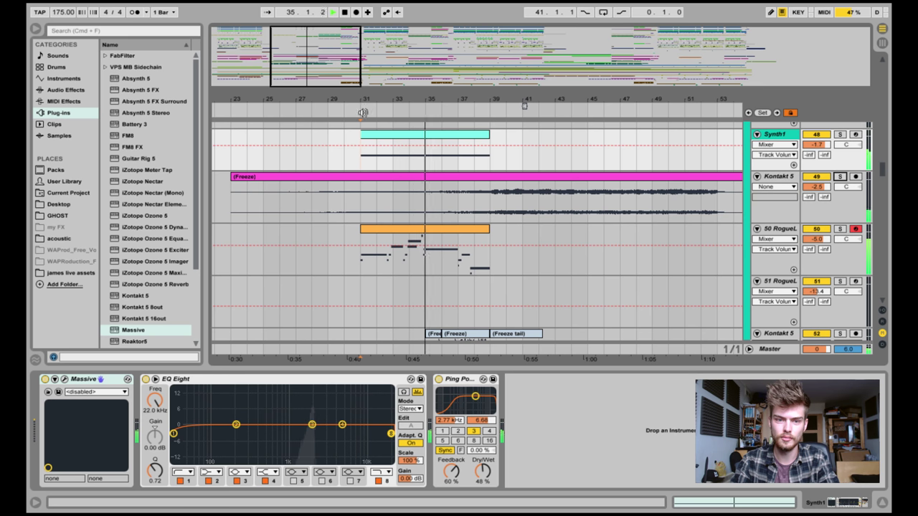
{"action": "scroll", "coordinate": [382, 198], "scroll_direction": "left", "scroll_amount": 5}
{"action": "key", "text": "space"}
- Compare the 50 RogueLead clip at bar 31 with the 51 RogueLead clip at bar 11, and play track 50 soloed
{"action": "scroll", "coordinate": [382, 198], "scroll_direction": "down", "scroll_amount": 2}
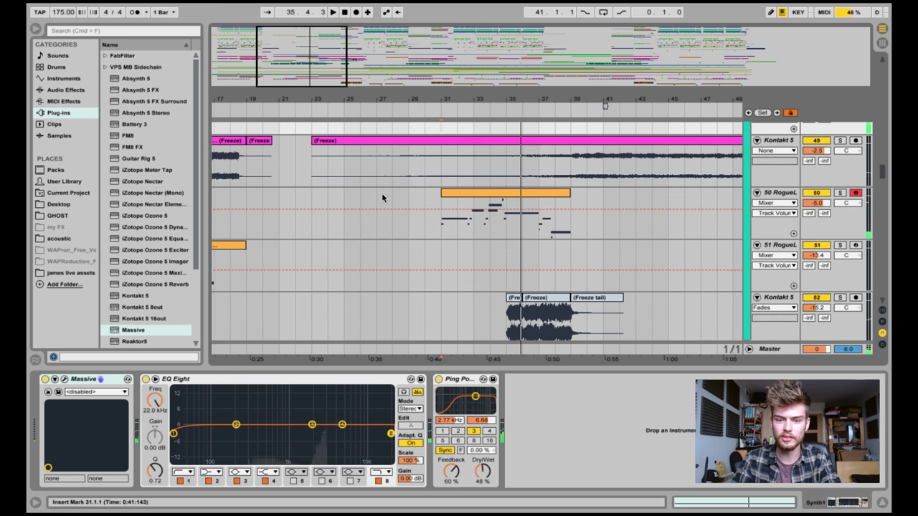
{"action": "left_click_drag", "start_coordinate": [313, 55], "coordinate": [291, 56]}
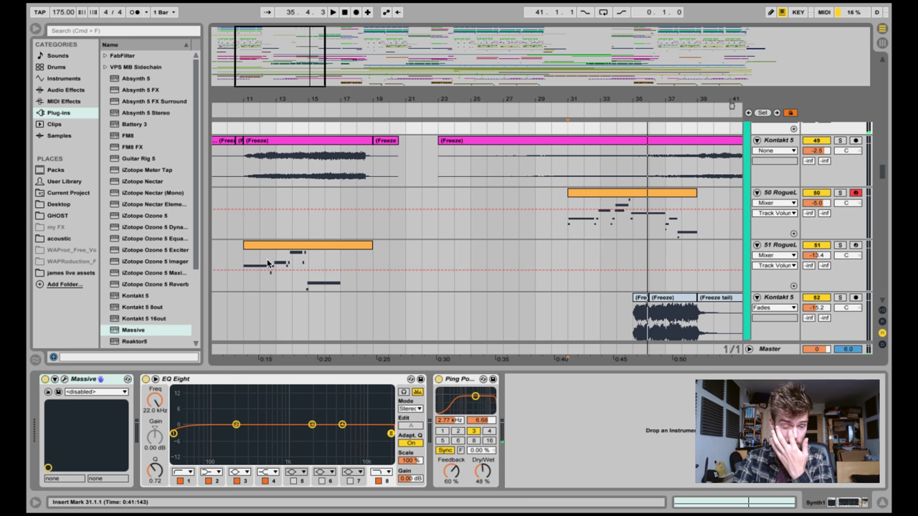
{"action": "left_click", "coordinate": [568, 227]}
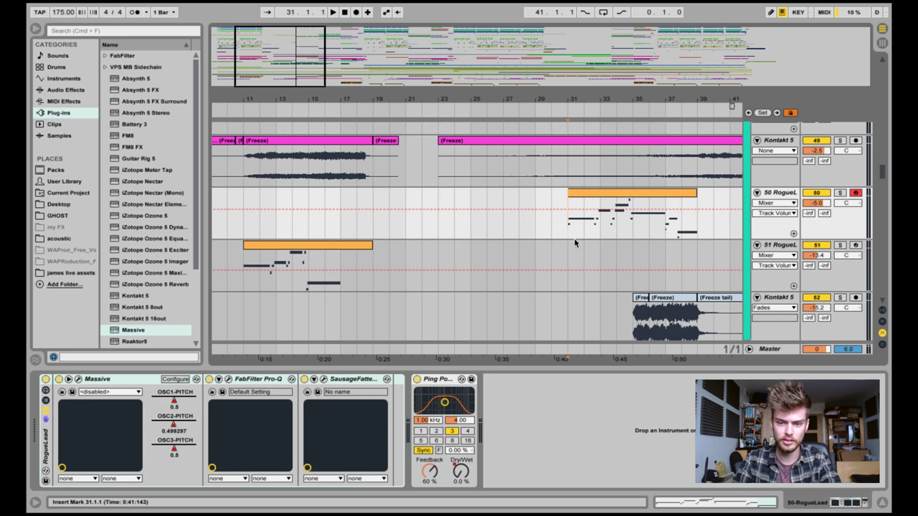
{"action": "left_click", "coordinate": [248, 285]}
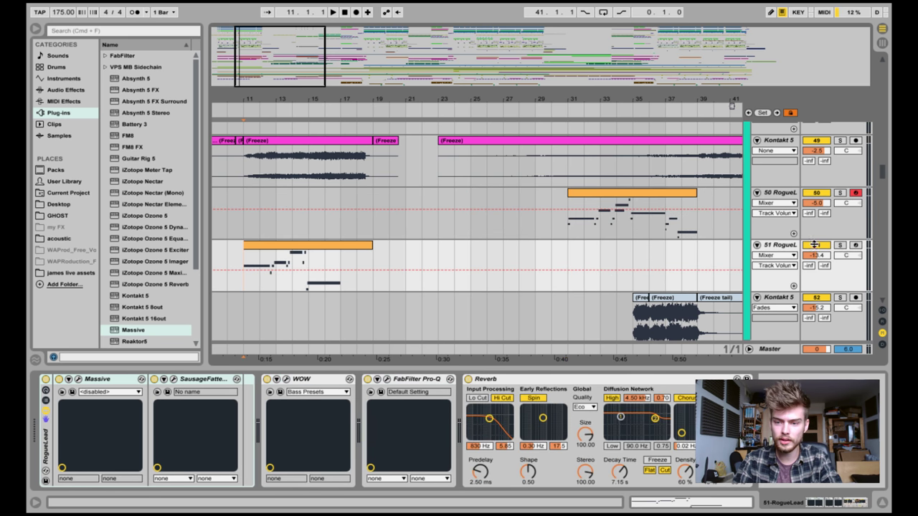
{"action": "left_click", "coordinate": [565, 233]}
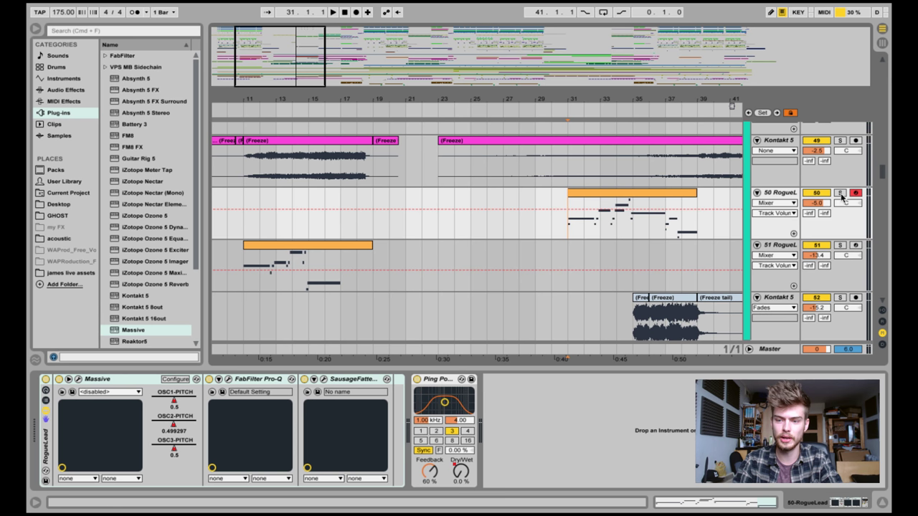
{"action": "key", "text": "space"}
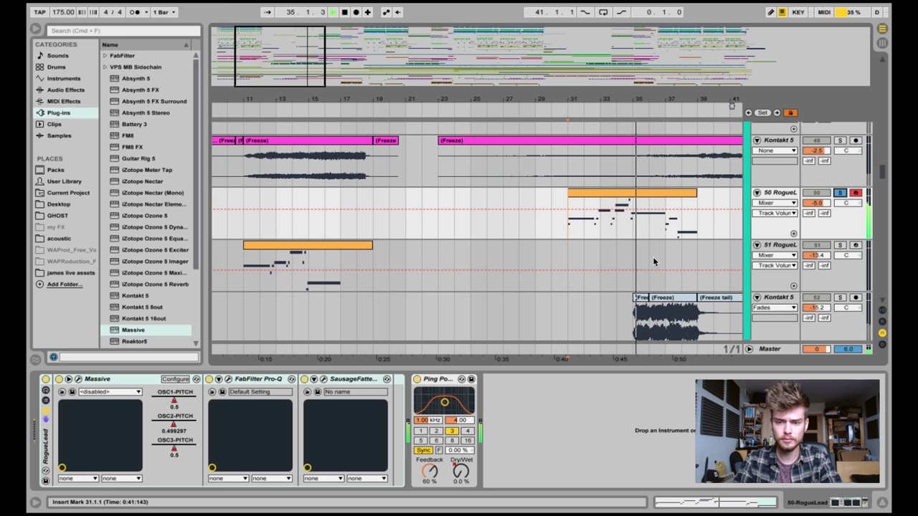
- Switch the solo to the 51 RogueLead track and play it from bar 11
{"action": "left_click", "coordinate": [251, 280]}
{"action": "key", "text": "space"}
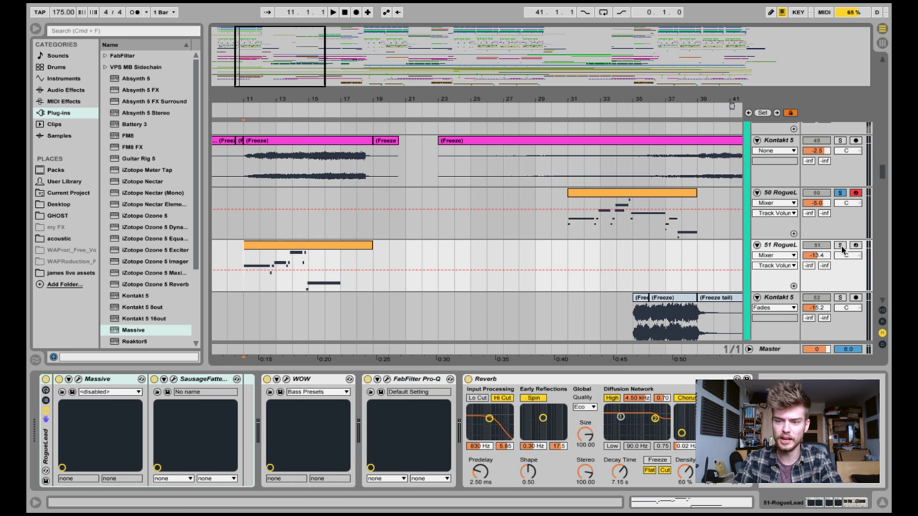
{"action": "key", "text": "space"}
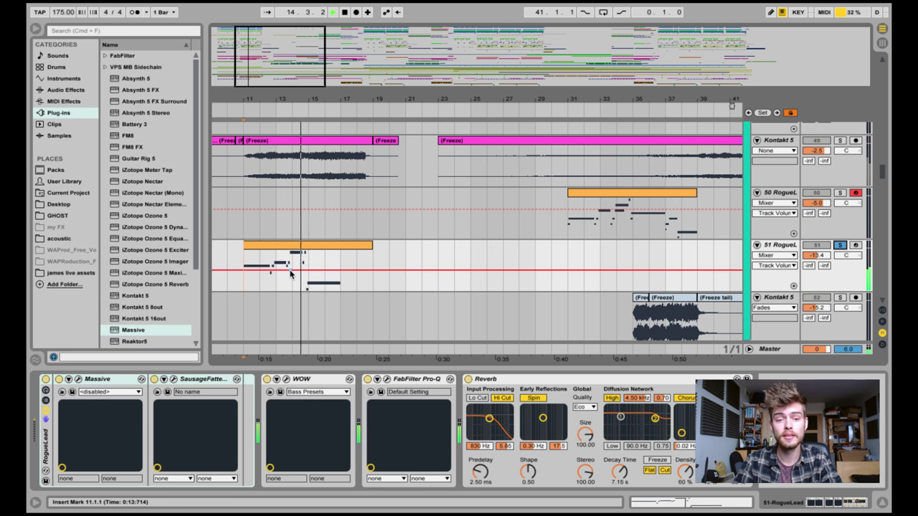
- Play Kontakt 5 track 52's section from bar 35, removing the 51 RogueLead solo to hear the full mix
{"action": "key", "text": "space"}
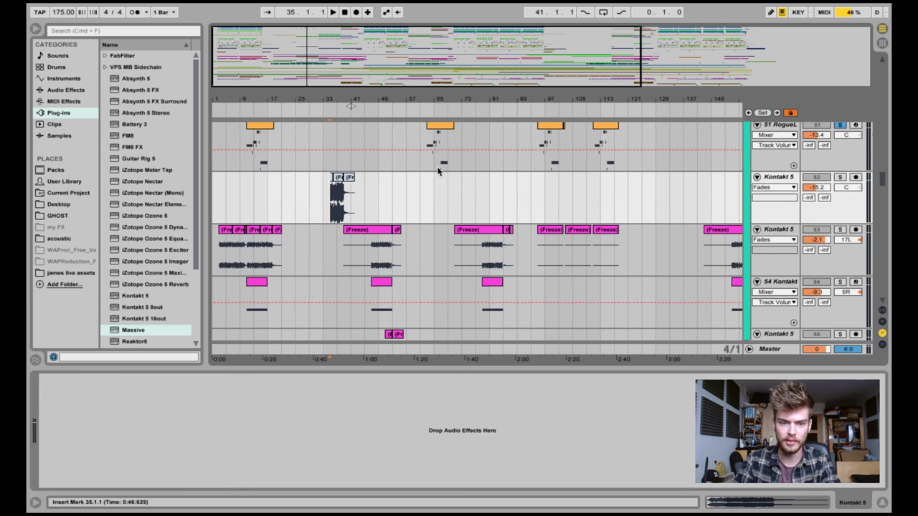
{"action": "scroll", "coordinate": [535, 210], "scroll_direction": "up", "scroll_amount": 2}
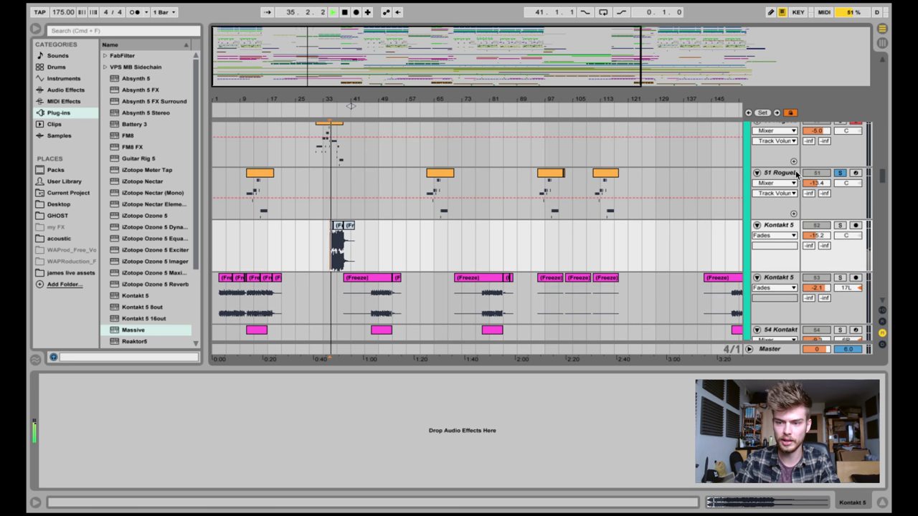
{"action": "left_click", "coordinate": [844, 175]}
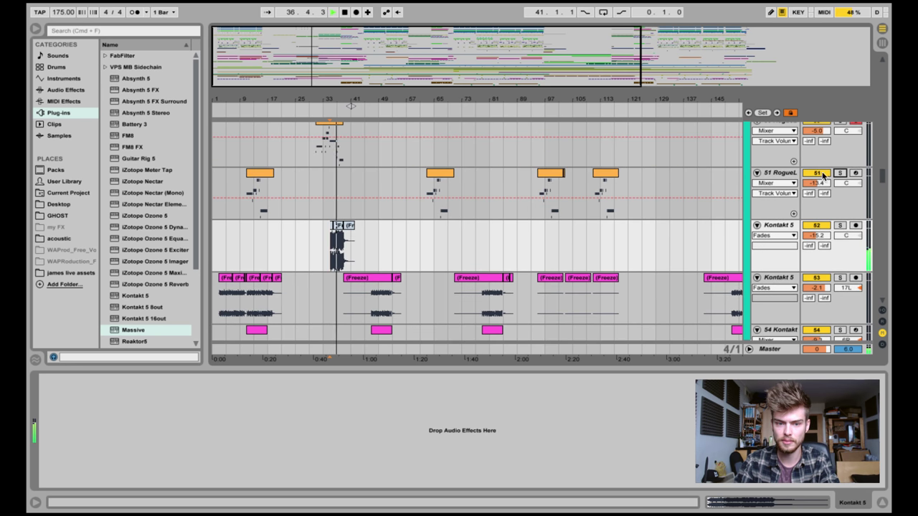
- Solo Massive track 56 and Kontakt 5 track 53 and listen to their section from bar 41
{"action": "scroll", "coordinate": [430, 237], "scroll_direction": "down", "scroll_amount": 5}
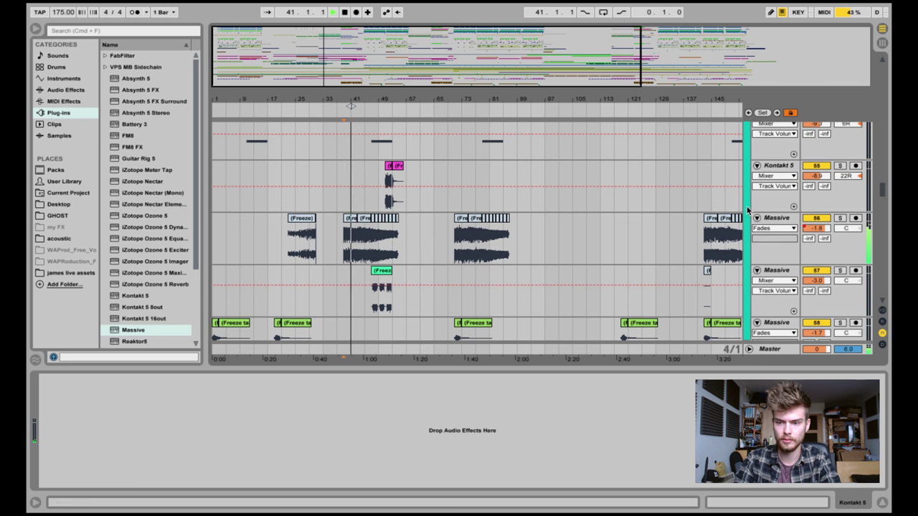
{"action": "left_click", "coordinate": [840, 218]}
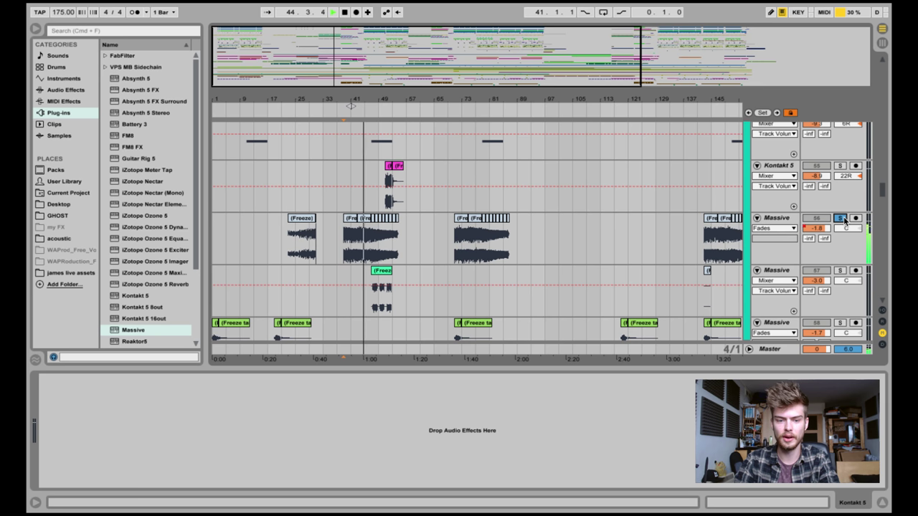
{"action": "scroll", "coordinate": [414, 229], "scroll_direction": "up", "scroll_amount": 8}
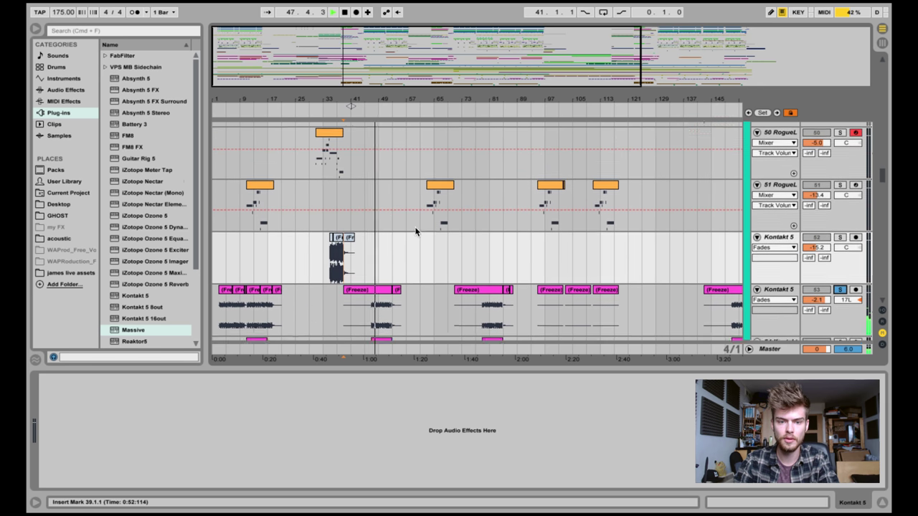
{"action": "scroll", "coordinate": [414, 226], "scroll_direction": "down", "scroll_amount": 6}
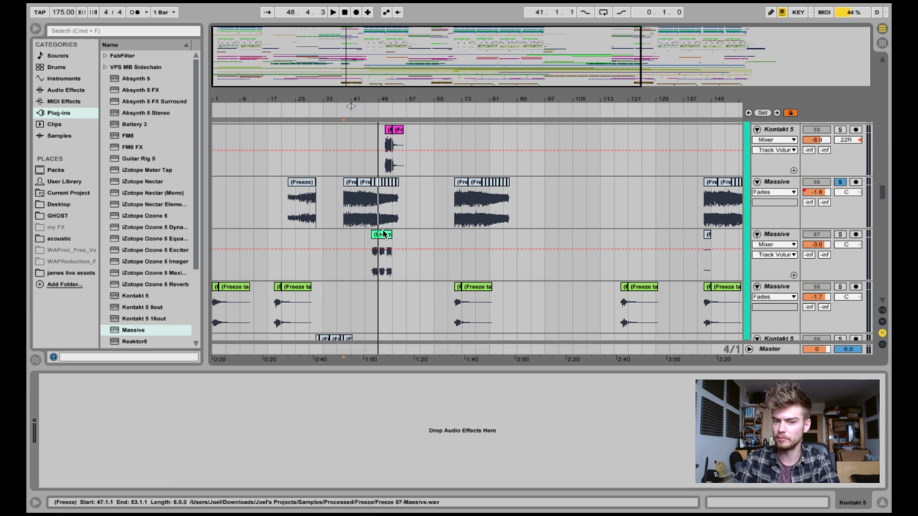
- Solo Kontakt 5 track 49 and the 70 Massiv bass track, playing the section from bar 43
{"action": "scroll", "coordinate": [383, 234], "scroll_direction": "up", "scroll_amount": 10}
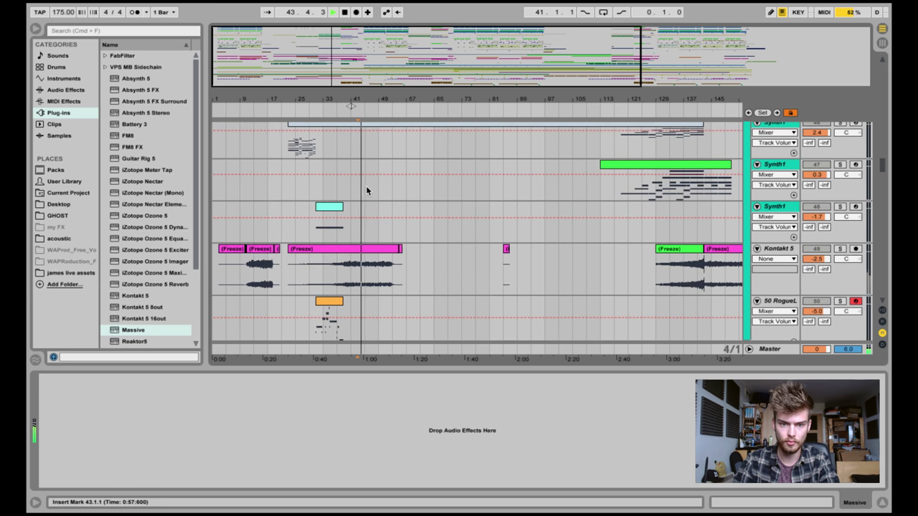
{"action": "left_click", "coordinate": [366, 186]}
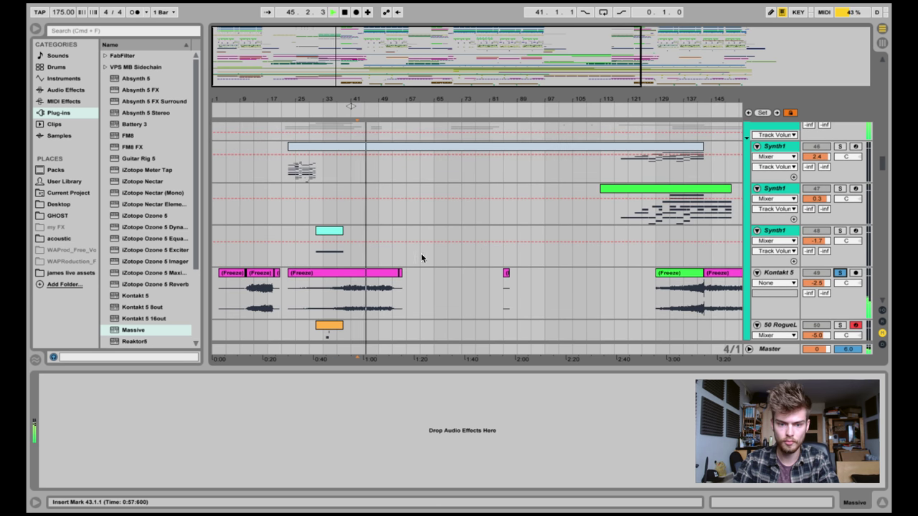
{"action": "scroll", "coordinate": [444, 255], "scroll_direction": "down", "scroll_amount": 14}
{"action": "scroll", "coordinate": [476, 254], "scroll_direction": "down", "scroll_amount": 3}
{"action": "scroll", "coordinate": [526, 236], "scroll_direction": "down", "scroll_amount": 4}
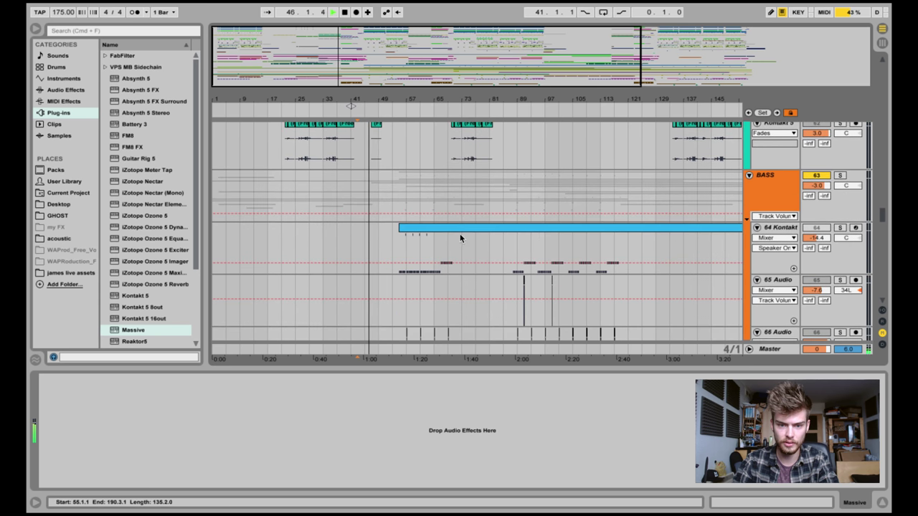
{"action": "scroll", "coordinate": [427, 234], "scroll_direction": "down", "scroll_amount": 6}
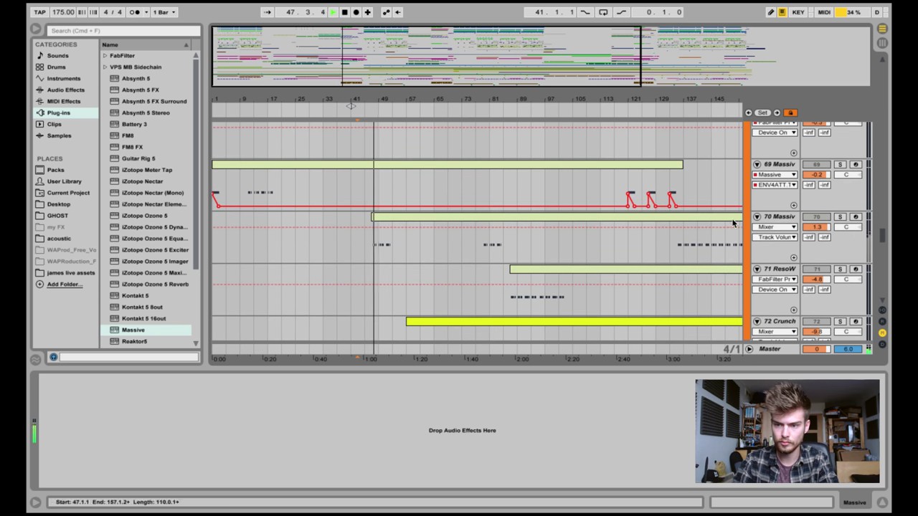
{"action": "left_click", "coordinate": [840, 216]}
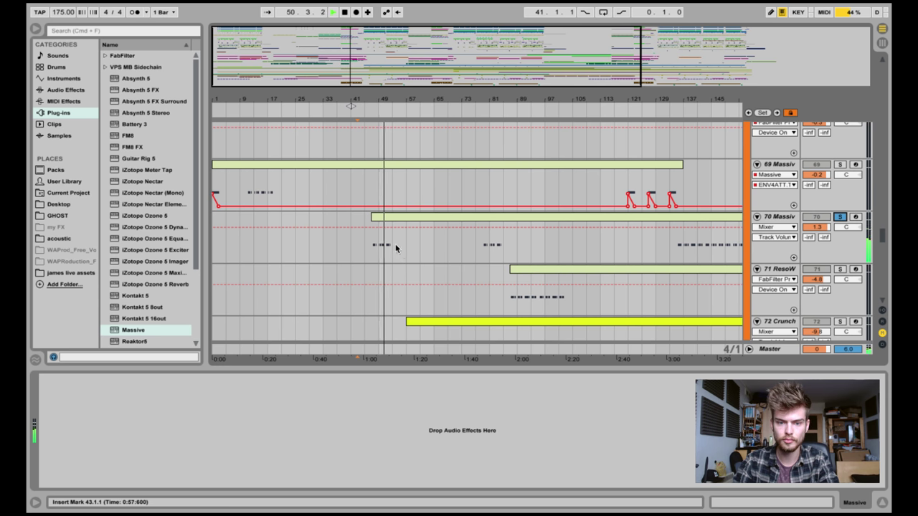
- Solo the pluckbass track 82 and play it from bar 43
{"action": "scroll", "coordinate": [376, 190], "scroll_direction": "down", "scroll_amount": 3}
{"action": "key", "text": "space"}
{"action": "scroll", "coordinate": [385, 213], "scroll_direction": "down", "scroll_amount": 20}
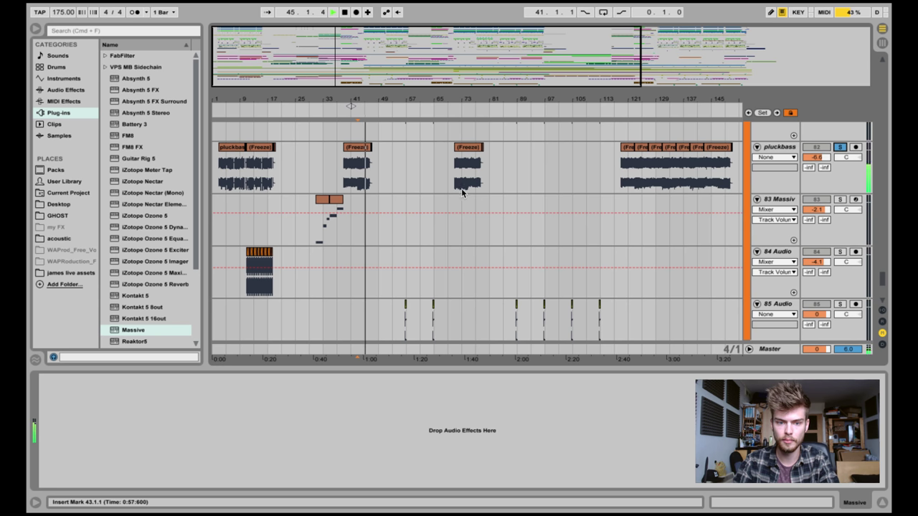
- Play the section from bar 43 with Kontakt 5 track 53, 54 Kontakt and Massive track 56 soloed
{"action": "scroll", "coordinate": [445, 190], "scroll_direction": "up", "scroll_amount": 20}
{"action": "scroll", "coordinate": [420, 187], "scroll_direction": "up", "scroll_amount": 15}
{"action": "scroll", "coordinate": [413, 192], "scroll_direction": "up", "scroll_amount": 10}
{"action": "key", "text": "space"}
{"action": "key", "text": "space"}
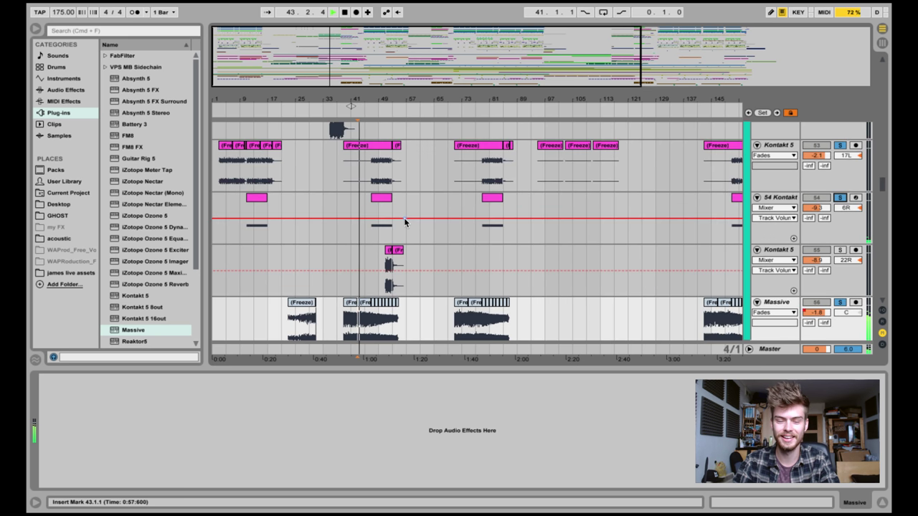
{"action": "scroll", "coordinate": [444, 210], "scroll_direction": "up", "scroll_amount": 3}
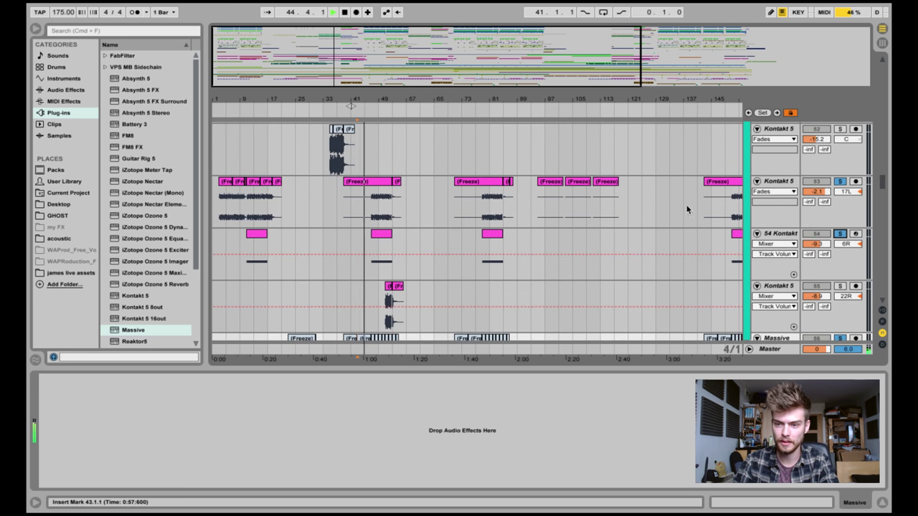
{"action": "scroll", "coordinate": [650, 244], "scroll_direction": "up", "scroll_amount": 8}
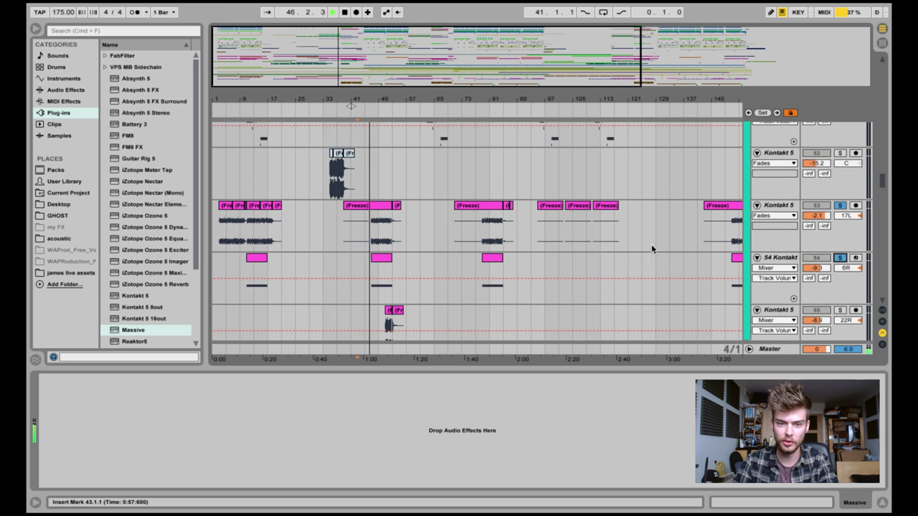
- Clear the track solos and play the full mix with the kick from bar 47
{"action": "left_click", "coordinate": [380, 193]}
{"action": "scroll", "coordinate": [509, 195], "scroll_direction": "down", "scroll_amount": 5}
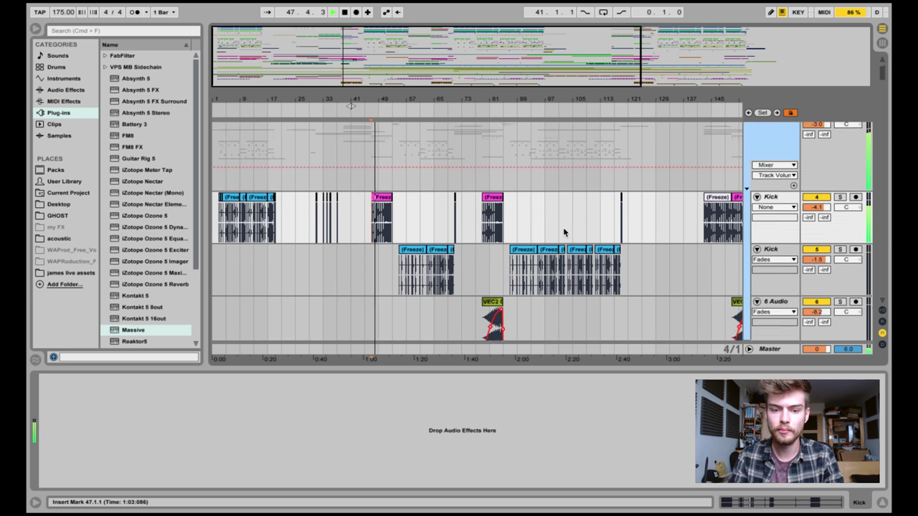
{"action": "scroll", "coordinate": [600, 232], "scroll_direction": "up", "scroll_amount": 10}
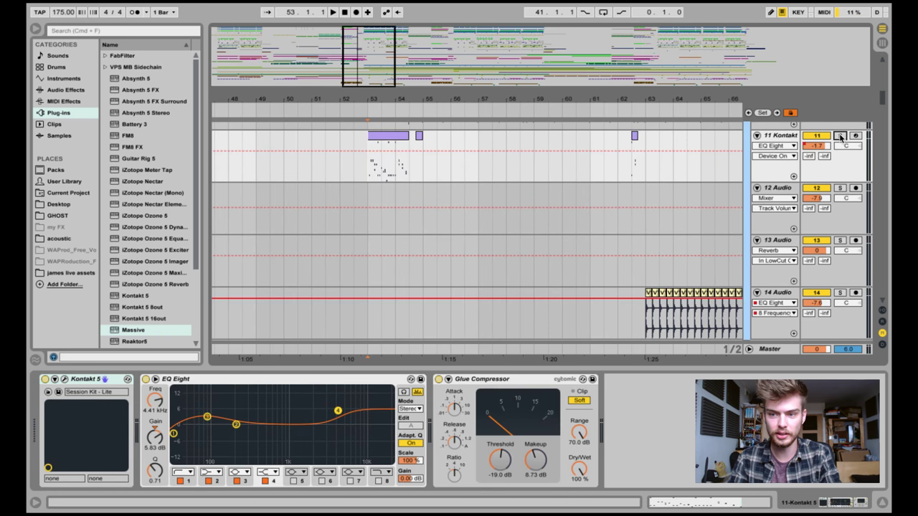
- Play the 11 Kontakt drum part soloed from bar 53, and replay it in the full mix
{"action": "left_click", "coordinate": [840, 136]}
{"action": "key", "text": "space"}
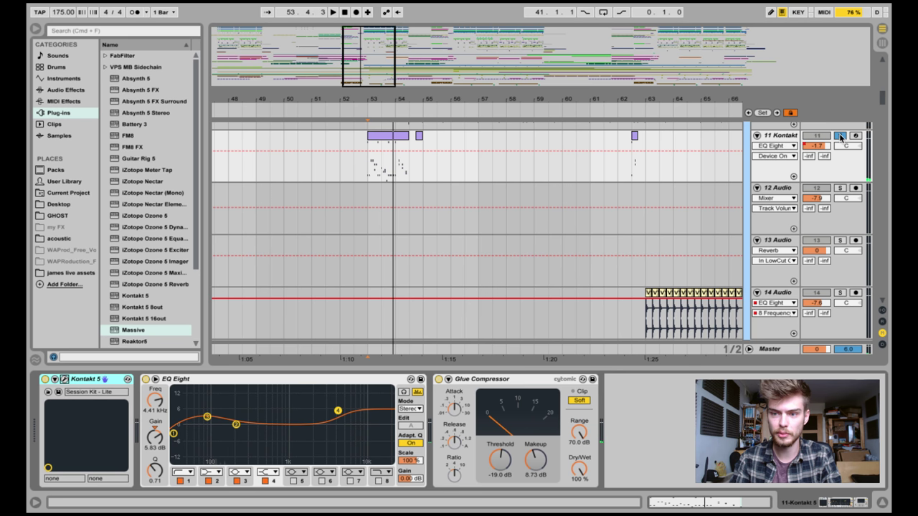
{"action": "left_click", "coordinate": [841, 135]}
{"action": "key", "text": "space"}
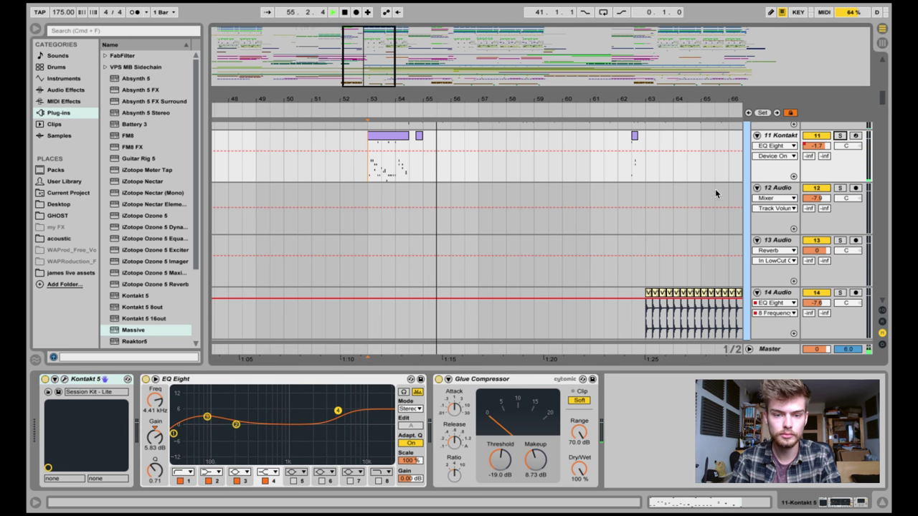
{"action": "key", "text": "space"}
- Locate and examine the clips on 88 Audio, 89 Massive and 90 Audio around bar 54
{"action": "scroll", "coordinate": [430, 211], "scroll_direction": "down", "scroll_amount": 15}
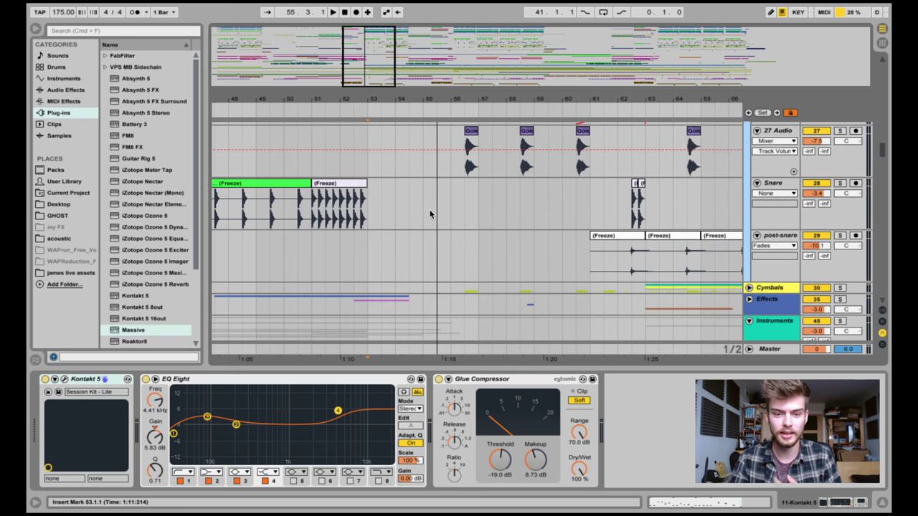
{"action": "scroll", "coordinate": [429, 212], "scroll_direction": "down", "scroll_amount": 5}
{"action": "scroll", "coordinate": [433, 208], "scroll_direction": "down", "scroll_amount": 1}
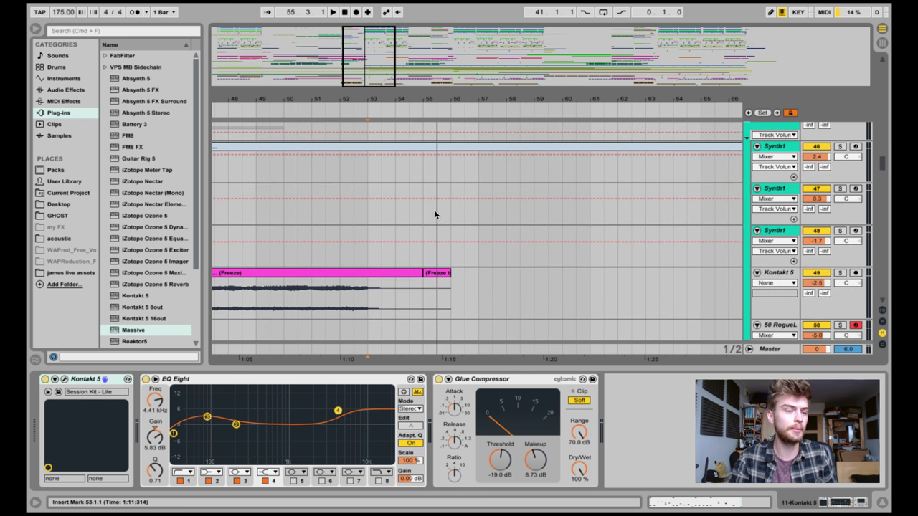
{"action": "scroll", "coordinate": [436, 214], "scroll_direction": "down", "scroll_amount": 20}
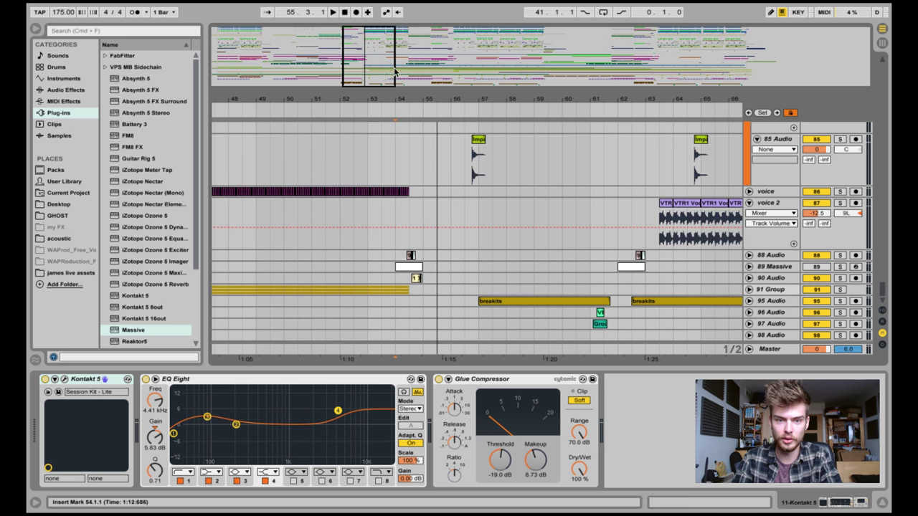
{"action": "left_click_drag", "start_coordinate": [374, 61], "coordinate": [362, 48]}
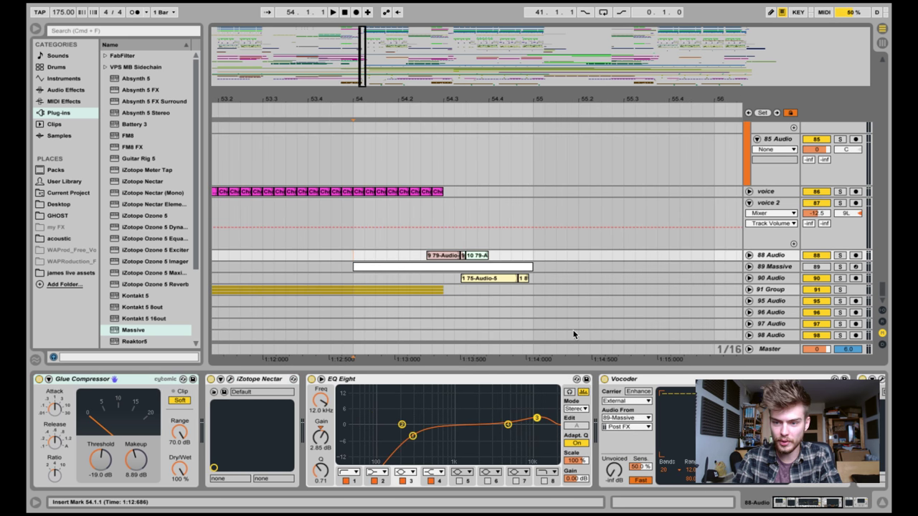
{"action": "left_click_drag", "start_coordinate": [362, 47], "coordinate": [358, 75]}
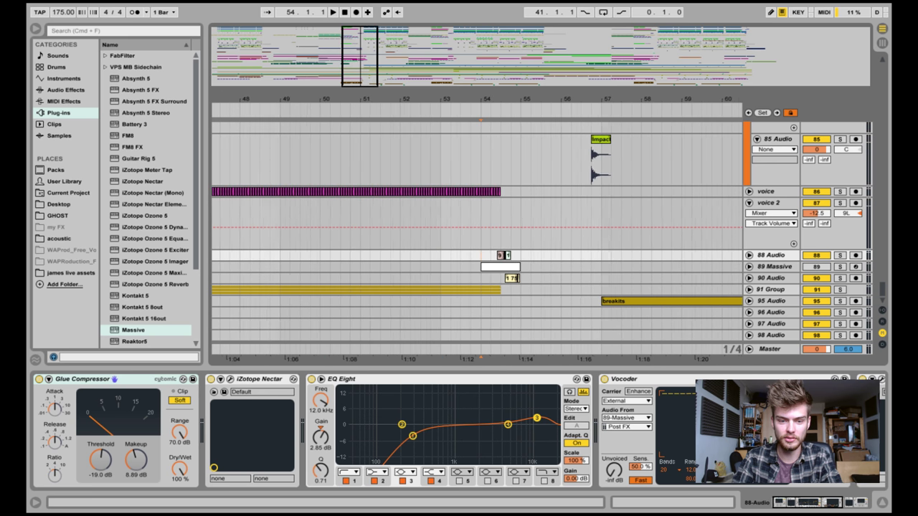
- Play the 91 Group soloed from bar 47, and remove its solo to hear the full mix
{"action": "left_click", "coordinate": [220, 295]}
{"action": "key", "text": "space"}
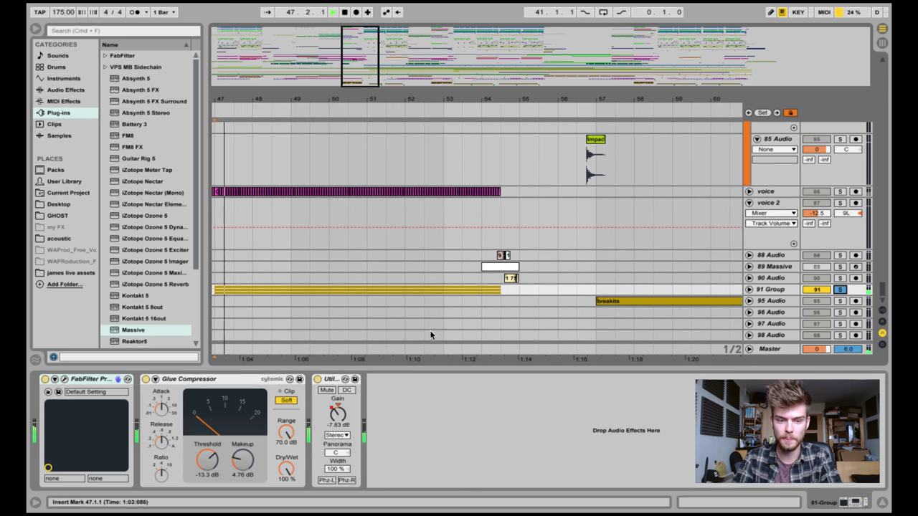
{"action": "left_click", "coordinate": [840, 290]}
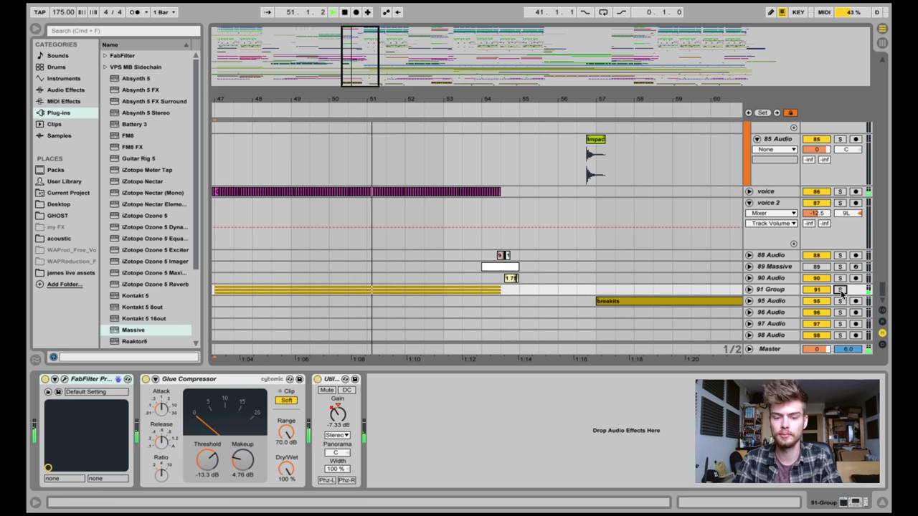
{"action": "key", "text": "space"}
- Expand the 88 Audio, 89 Massive and 90 Audio tracks at bar 54 and audition 90 Audio soloed
{"action": "left_click", "coordinate": [488, 292]}
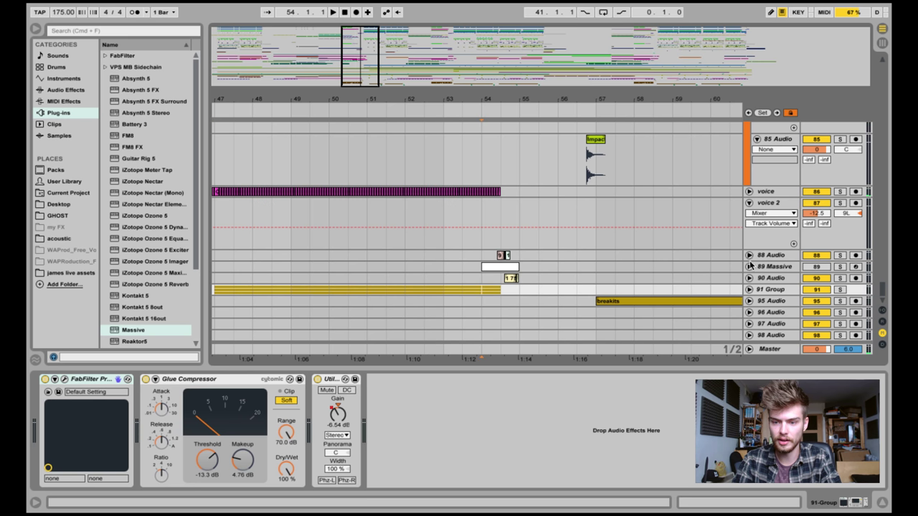
{"action": "left_click", "coordinate": [748, 255]}
{"action": "key", "text": "z"}
{"action": "left_click", "coordinate": [840, 174]}
{"action": "left_click", "coordinate": [840, 278]}
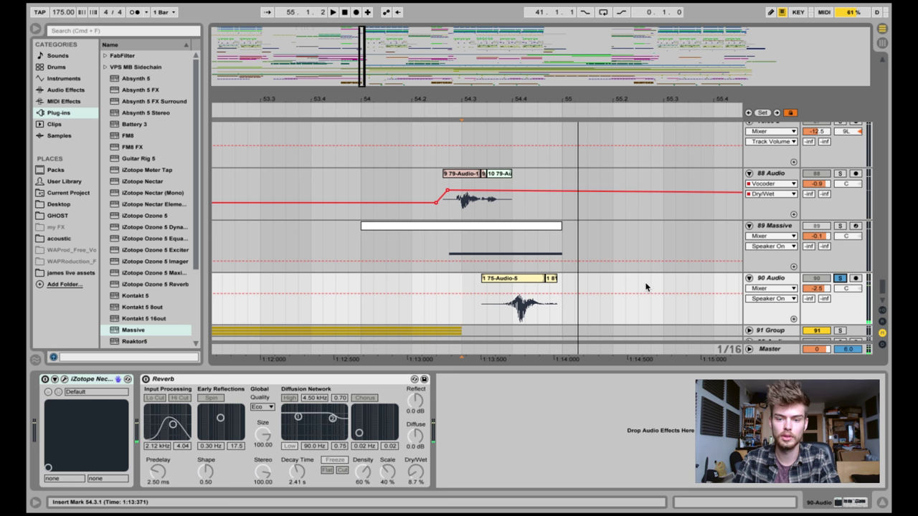
{"action": "left_click", "coordinate": [549, 294]}
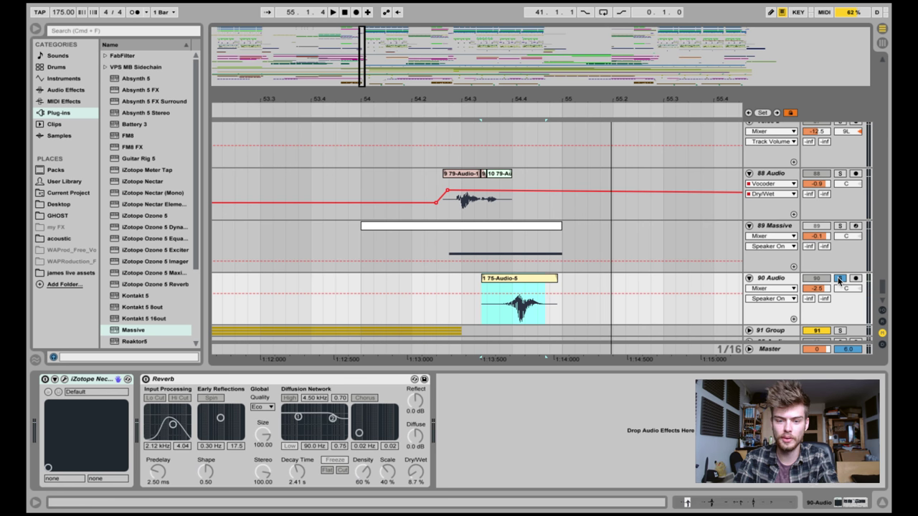
{"action": "left_click", "coordinate": [462, 301]}
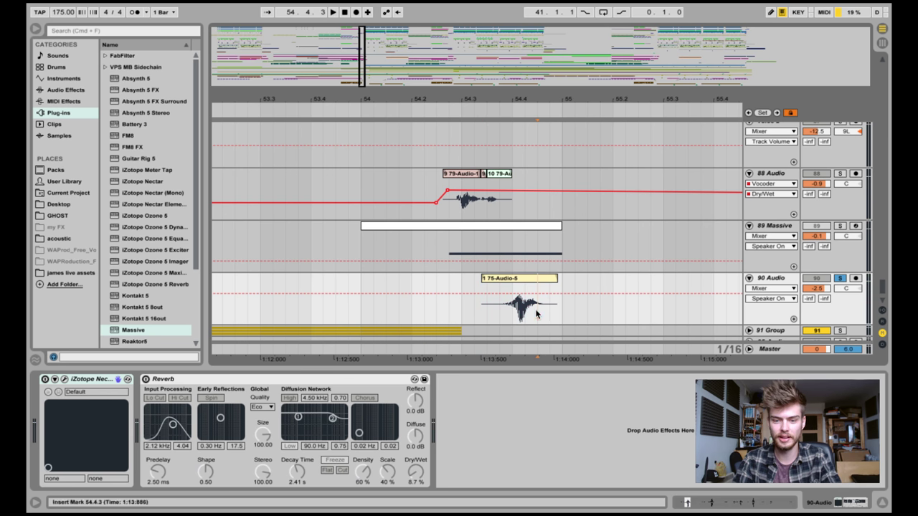
- Audition 88 Audio soloed and inspect its Vocoder's carrier options and the 89 Massive source track
{"action": "left_click", "coordinate": [448, 203]}
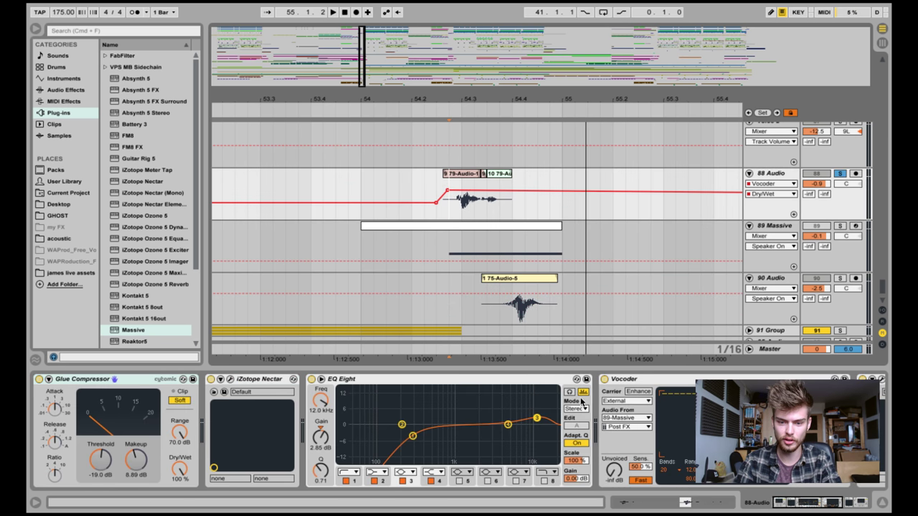
{"action": "left_click", "coordinate": [621, 400]}
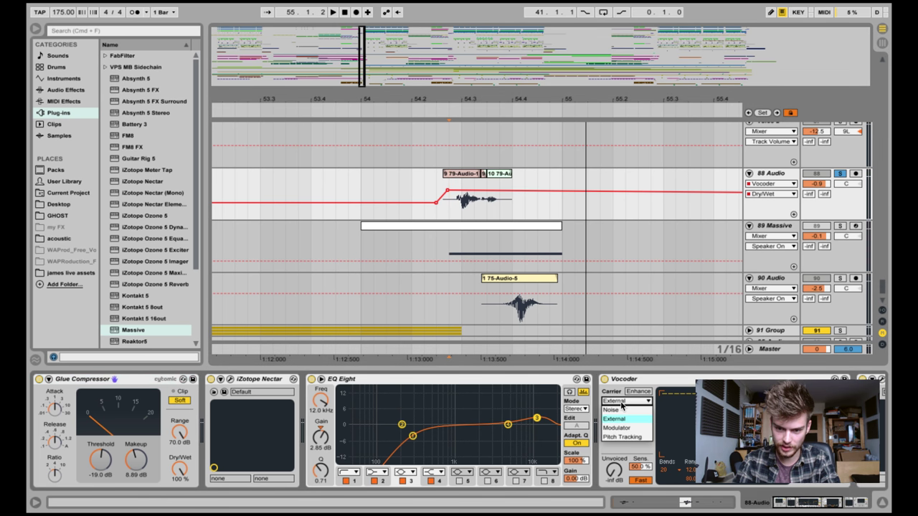
{"action": "left_click", "coordinate": [620, 405]}
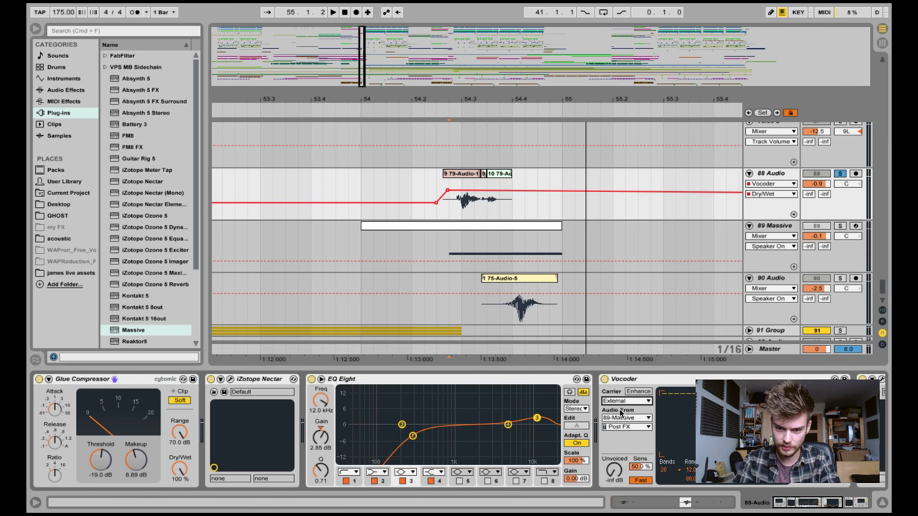
{"action": "left_click", "coordinate": [767, 228]}
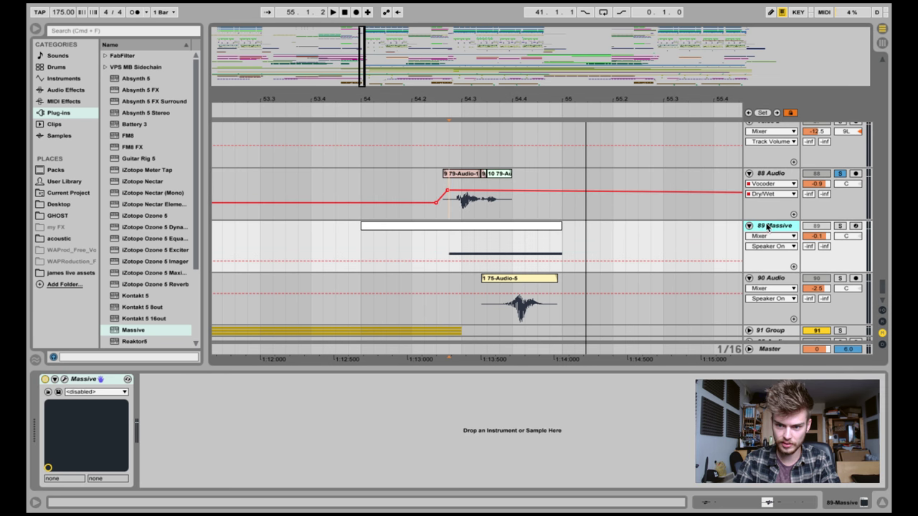
- Replay the 88 Audio vocal soloed, and clear the solo to play the full mix from bar 54
{"action": "left_click", "coordinate": [461, 206]}
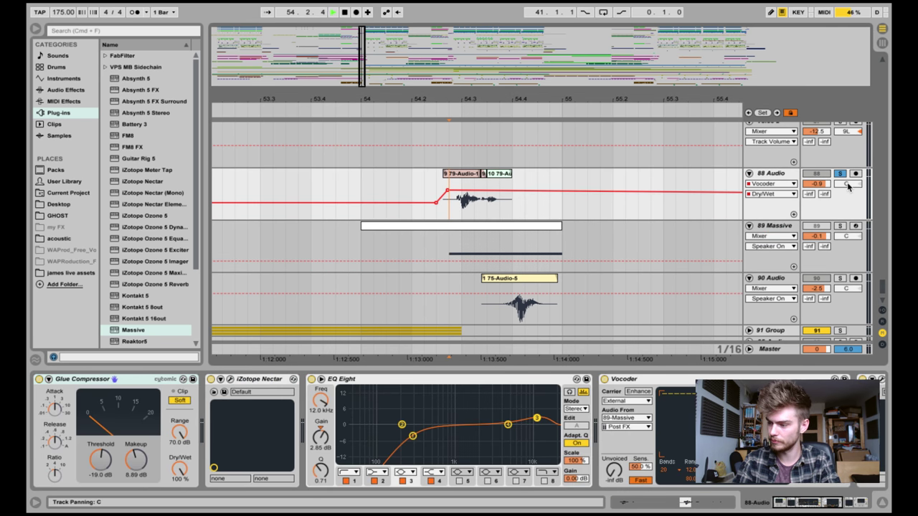
{"action": "key", "text": "space"}
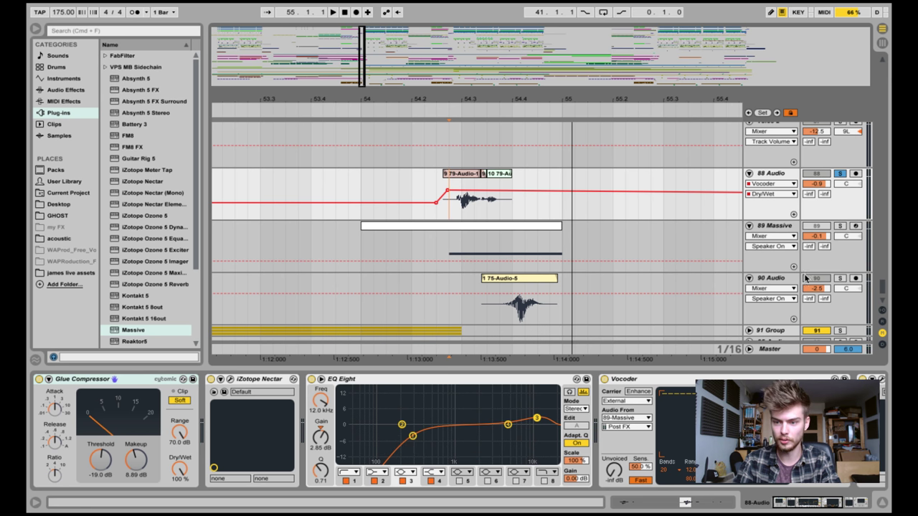
{"action": "key", "text": "space"}
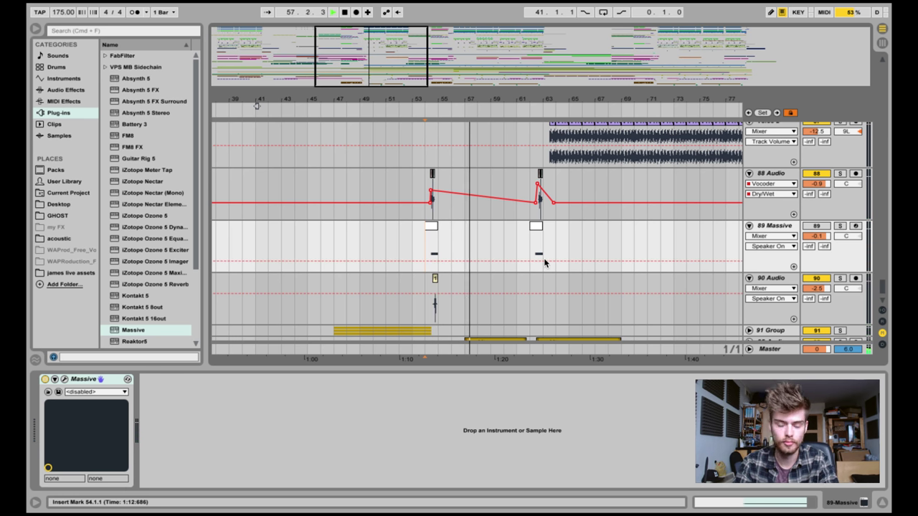
- Stop playback and move the playback start to bar 55 on the 5 Kick track in the Drums group
{"action": "left_click", "coordinate": [509, 139]}
{"action": "key", "text": "space"}
{"action": "scroll", "coordinate": [368, 215], "scroll_direction": "up", "scroll_amount": 5}
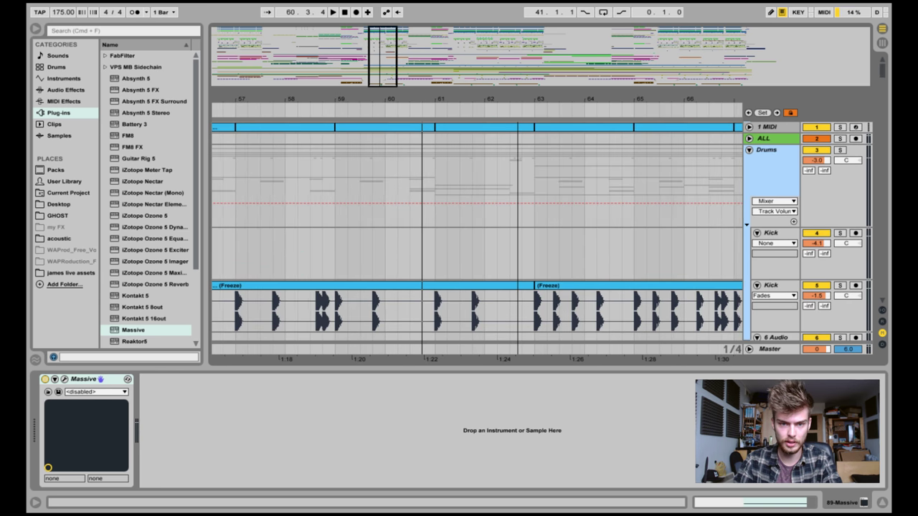
{"action": "key", "text": "minus"}
{"action": "scroll", "coordinate": [324, 236], "scroll_direction": "down", "scroll_amount": 5}
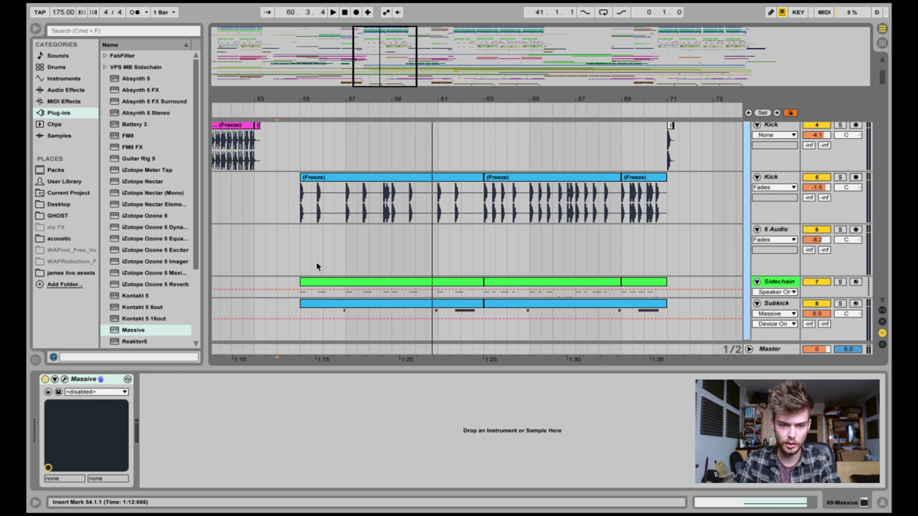
{"action": "left_click", "coordinate": [308, 178]}
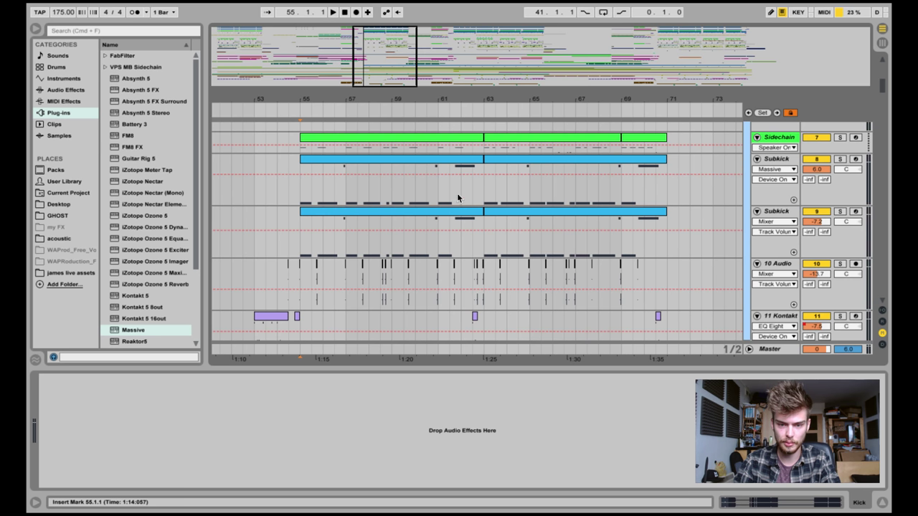
- Audition the 8 Subkick track soloed from bar 55
{"action": "left_click", "coordinate": [840, 159]}
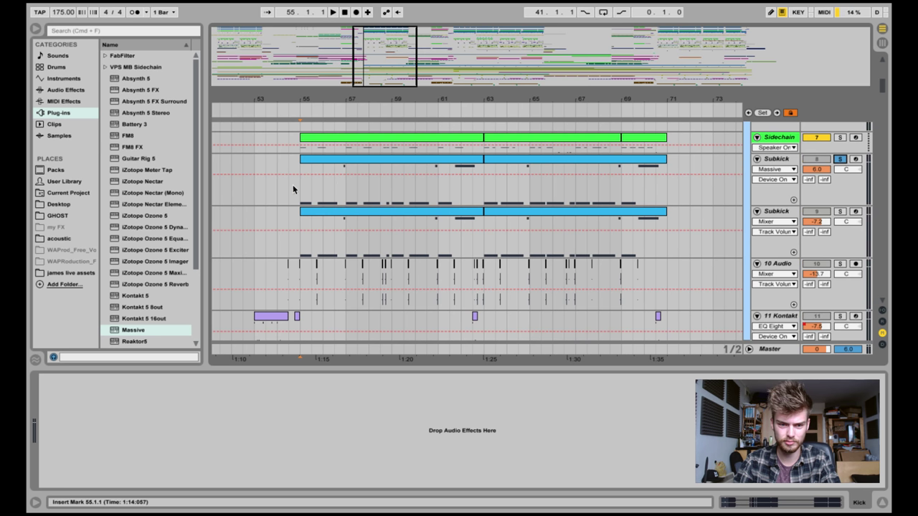
{"action": "left_click", "coordinate": [303, 195]}
{"action": "key", "text": "space"}
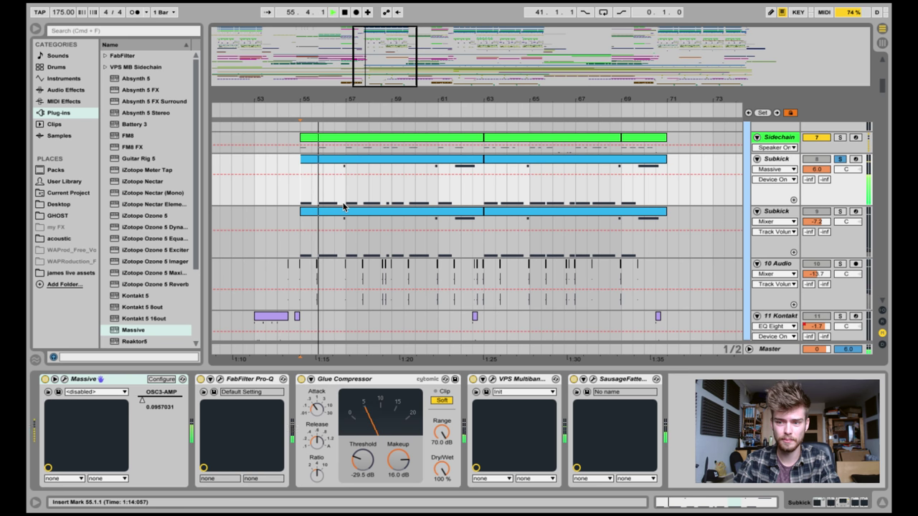
{"action": "key", "text": "space"}
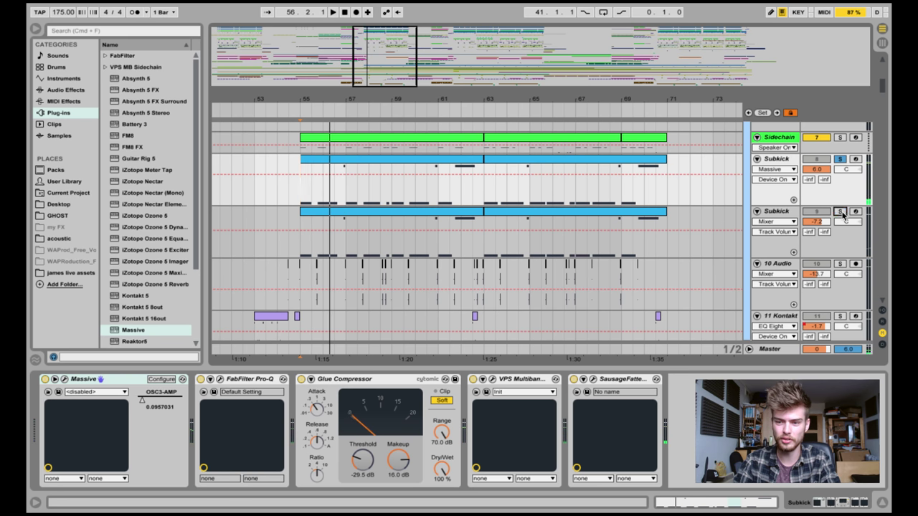
- Select the 9 Subkick track and play from bar 55 with the solo cleared
{"action": "left_click", "coordinate": [771, 211]}
{"action": "key", "text": "space"}
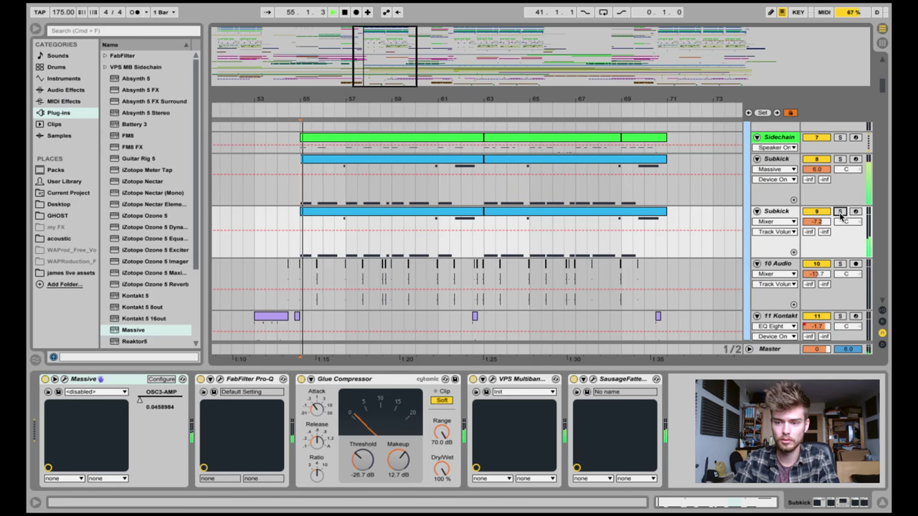
{"action": "key", "text": "space"}
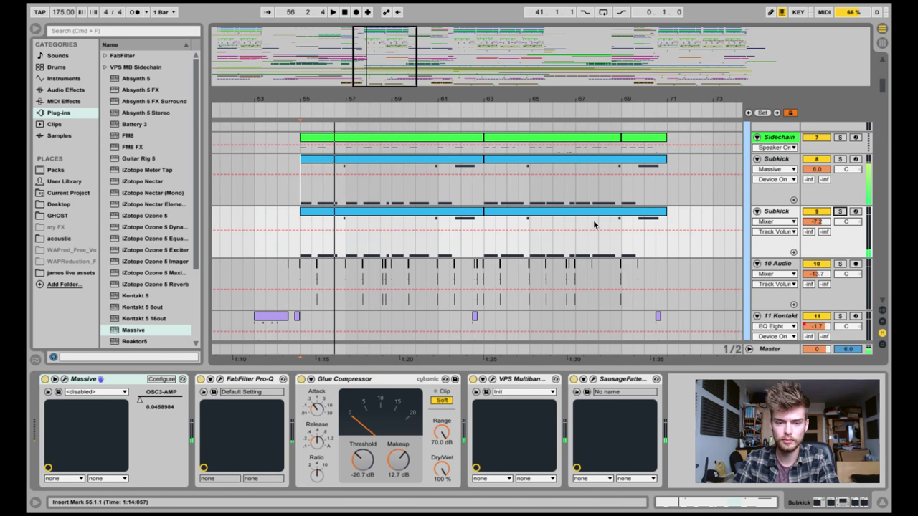
- Toggle the solo on the 27 Audio drum hits and set the playback start to bar 57
{"action": "scroll", "coordinate": [573, 229], "scroll_direction": "down", "scroll_amount": 10}
{"action": "scroll", "coordinate": [574, 215], "scroll_direction": "down", "scroll_amount": 10}
{"action": "left_click", "coordinate": [847, 178]}
{"action": "left_click", "coordinate": [838, 179]}
{"action": "left_click", "coordinate": [346, 204]}
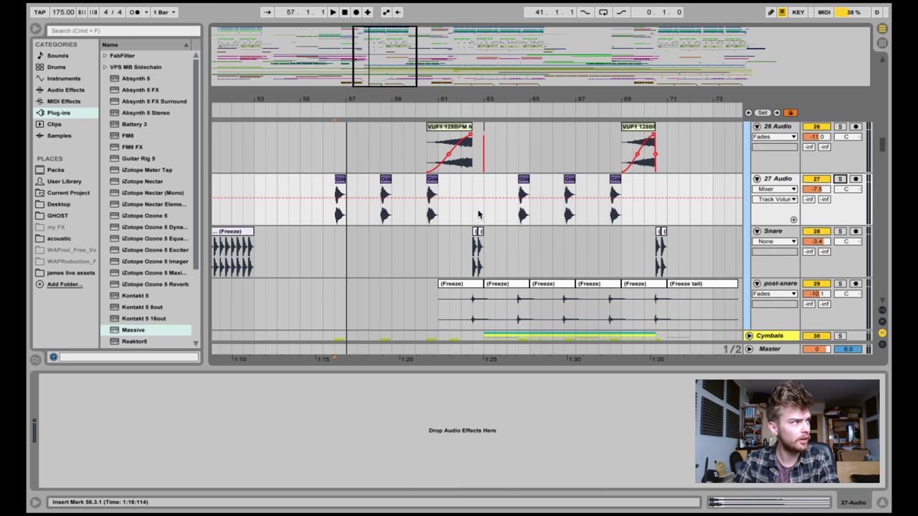
- Solo the 68 ResoWob1 track and play it from bar 55
{"action": "scroll", "coordinate": [478, 214], "scroll_direction": "down", "scroll_amount": 15}
{"action": "scroll", "coordinate": [351, 215], "scroll_direction": "down", "scroll_amount": 20}
{"action": "left_click", "coordinate": [858, 237]}
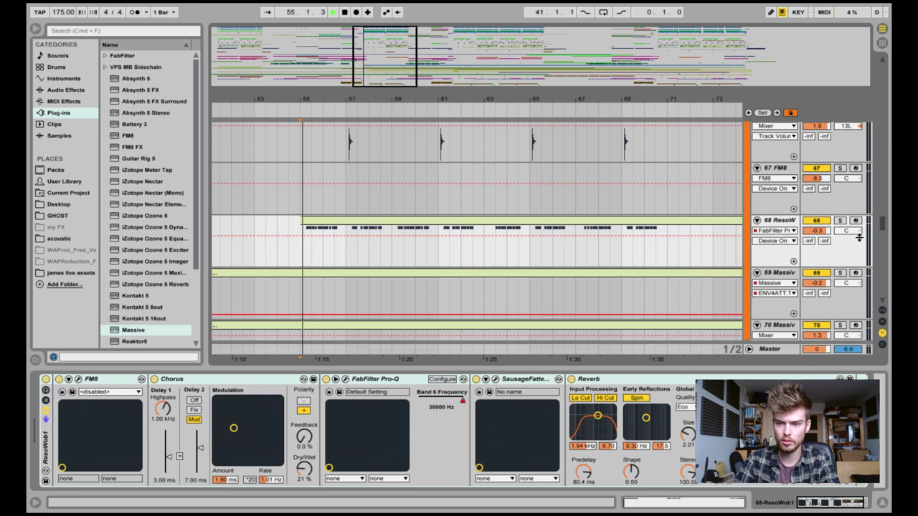
{"action": "left_click", "coordinate": [840, 220]}
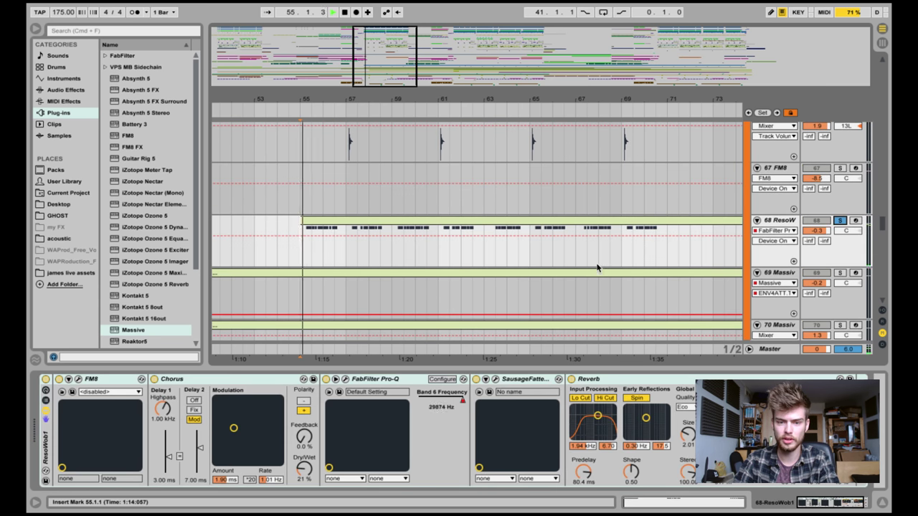
{"action": "key", "text": "space"}
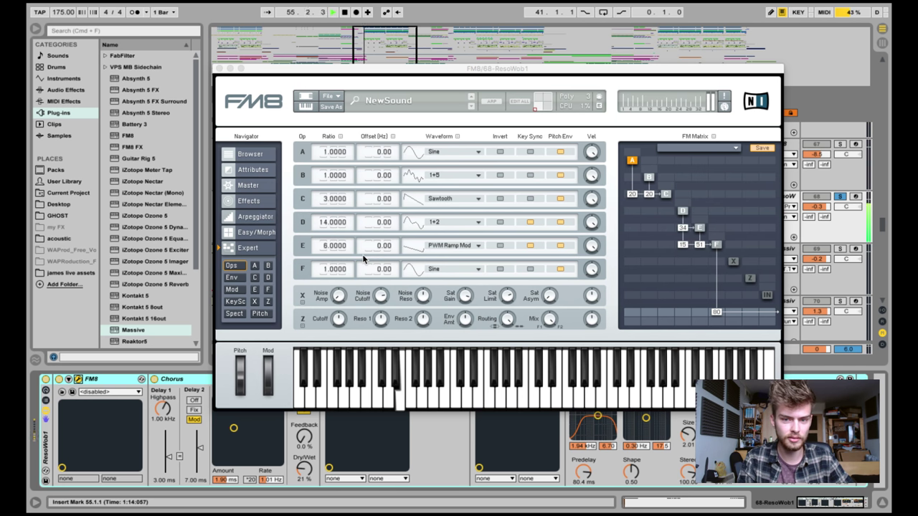
- Stop playback and shorten the attack of operator F's envelope to 0.001 in the ResoWob1 FM8 synth
{"action": "key", "text": "space"}
{"action": "left_click", "coordinate": [683, 254]}
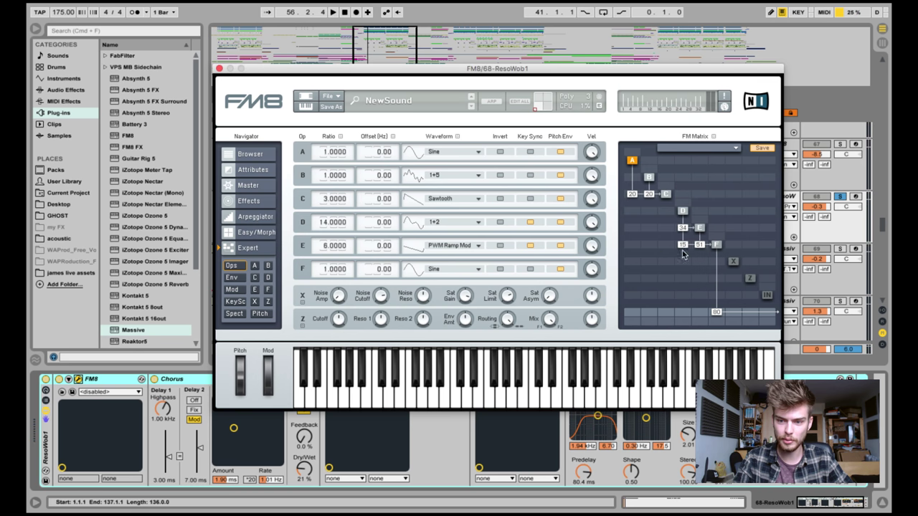
{"action": "left_click", "coordinate": [716, 245]}
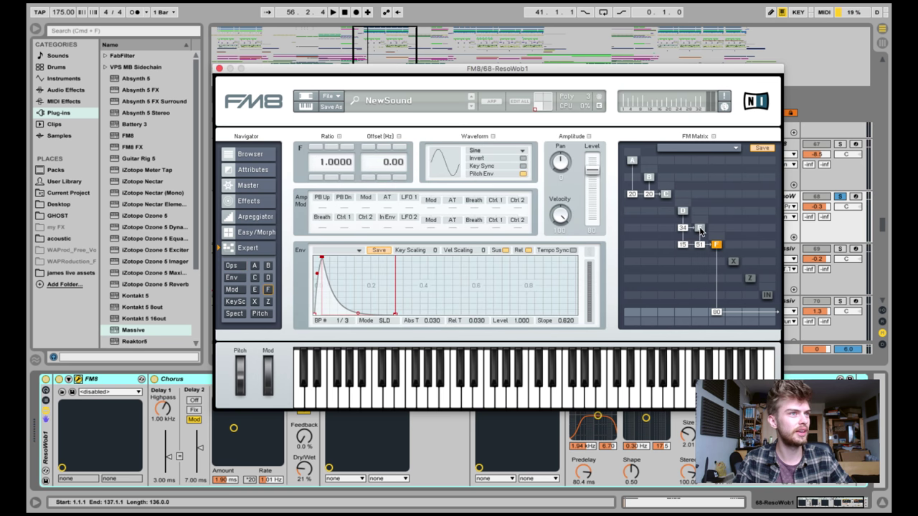
{"action": "left_click_drag", "start_coordinate": [321, 256], "coordinate": [313, 256]}
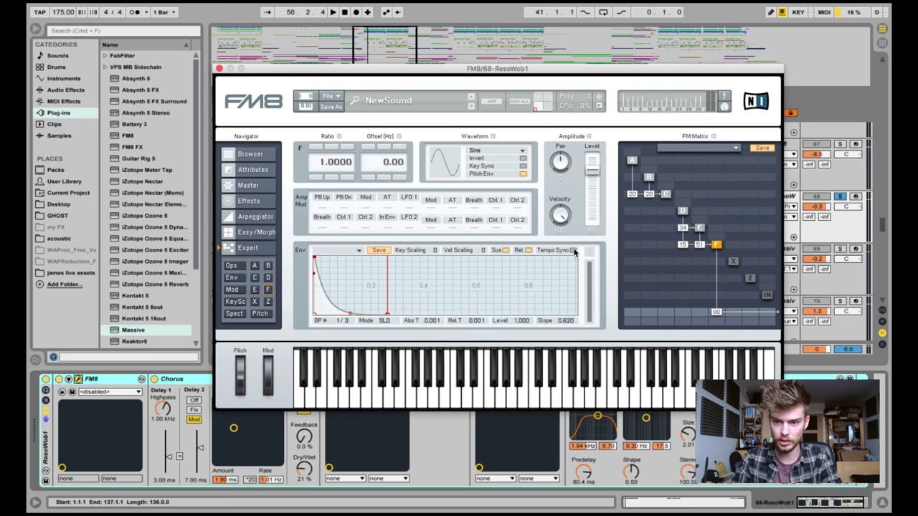
- Shorten the attack of operator E's envelope to 0.014 in FM8 and replay the sound
{"action": "left_click", "coordinate": [699, 228]}
{"action": "left_click_drag", "start_coordinate": [345, 260], "coordinate": [316, 258]}
{"action": "key", "text": "space"}
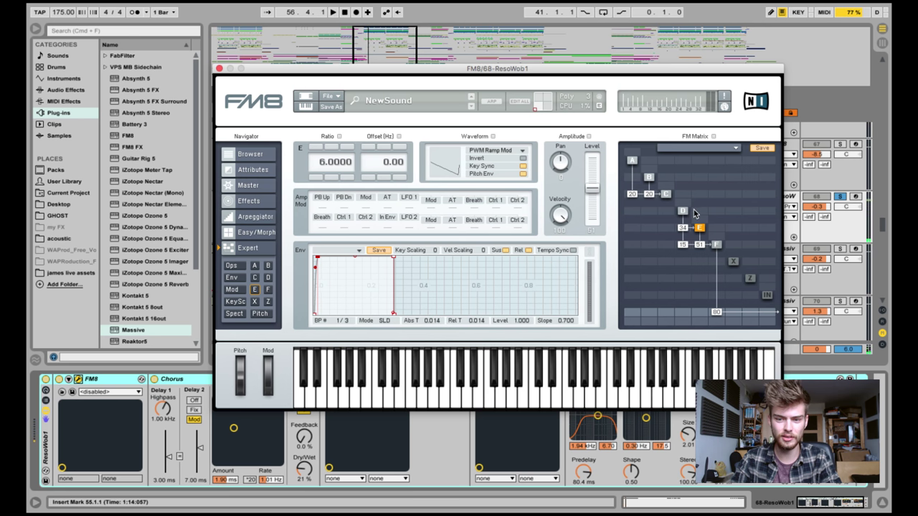
- Examine the envelopes of FM8 operators D and F while the sound plays, and close the synth window
{"action": "left_click", "coordinate": [682, 210]}
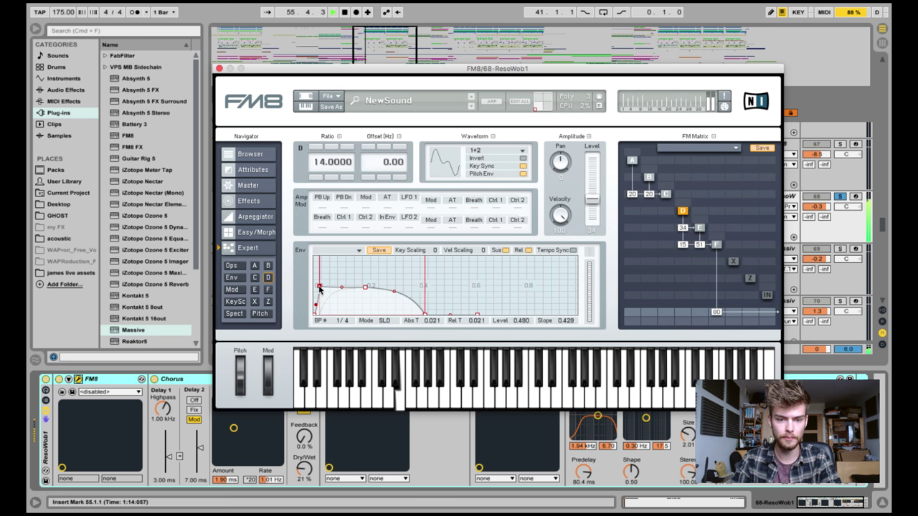
{"action": "left_click", "coordinate": [268, 289]}
{"action": "key", "text": "space"}
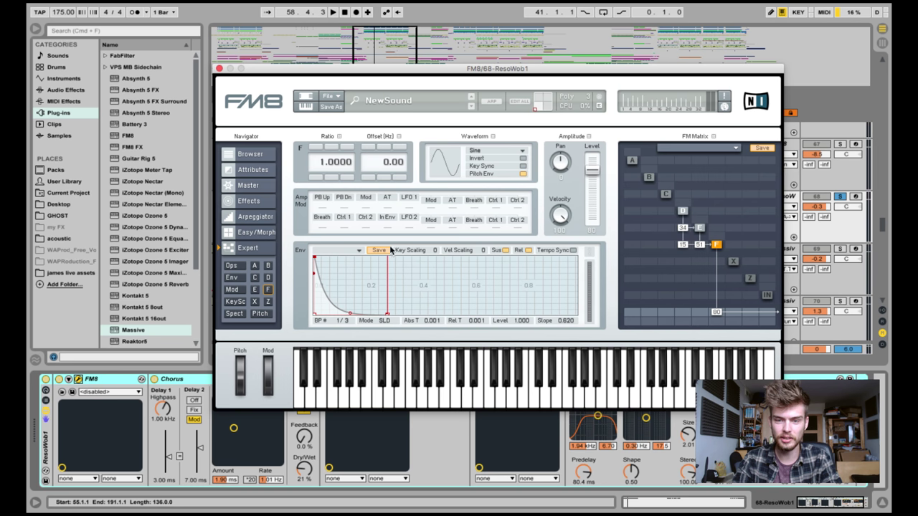
{"action": "left_click", "coordinate": [219, 69]}
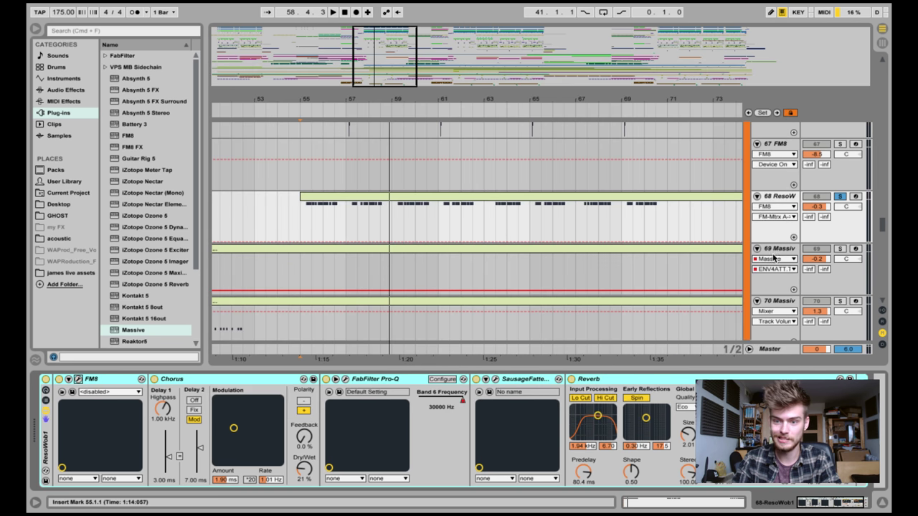
- Clear the 68 ResoWob1 solo, play it in the full mix from bar 55, and briefly reopen its FM8 synth
{"action": "left_click", "coordinate": [839, 195]}
{"action": "key", "text": "space"}
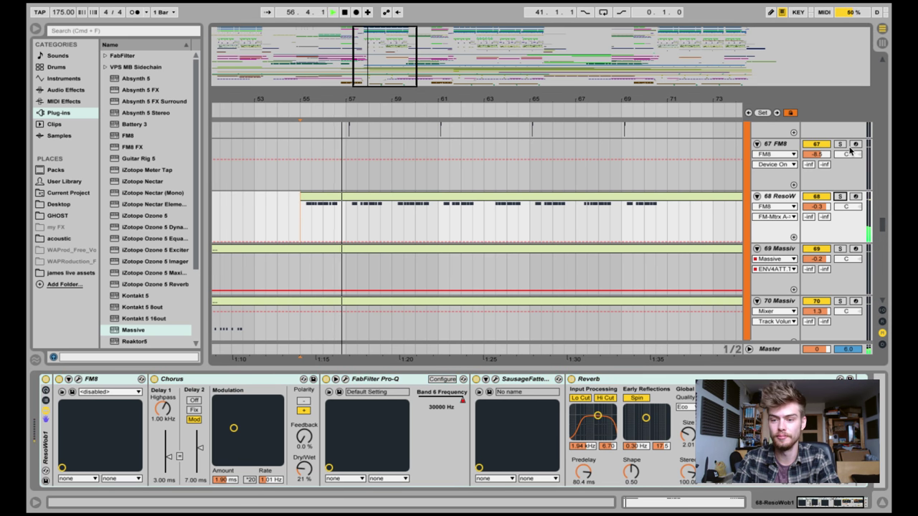
{"action": "key", "text": "space"}
{"action": "left_click", "coordinate": [78, 380]}
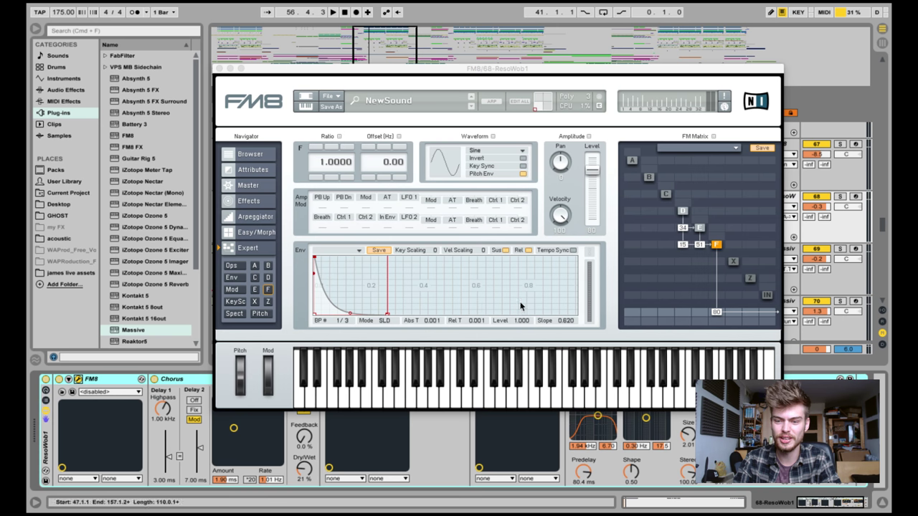
{"action": "left_click", "coordinate": [79, 379]}
{"action": "scroll", "coordinate": [529, 192], "scroll_direction": "up", "scroll_amount": 3}
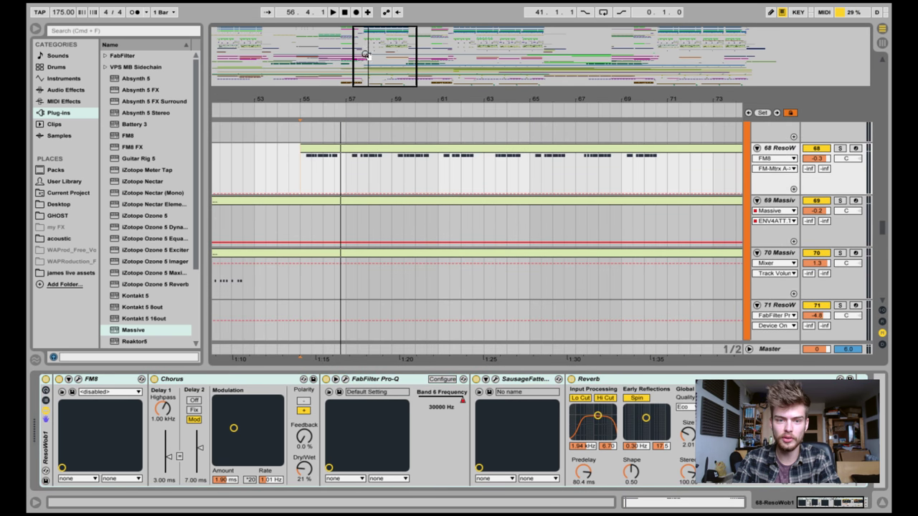
- Find the 72 Crunchboy track in the whole arrangement and audition it soloed from bar 57
{"action": "key", "text": "minus"}
{"action": "key", "text": "minus"}
{"action": "key", "text": "minus"}
{"action": "scroll", "coordinate": [404, 268], "scroll_direction": "down", "scroll_amount": 4}
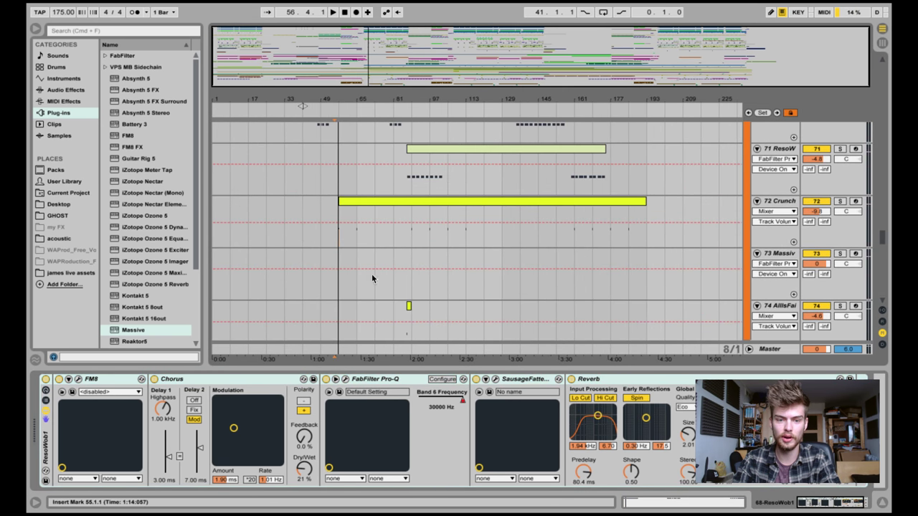
{"action": "key", "text": "Down"}
{"action": "scroll", "coordinate": [699, 269], "scroll_direction": "up", "scroll_amount": 1}
{"action": "left_click", "coordinate": [840, 225]}
{"action": "key", "text": "space"}
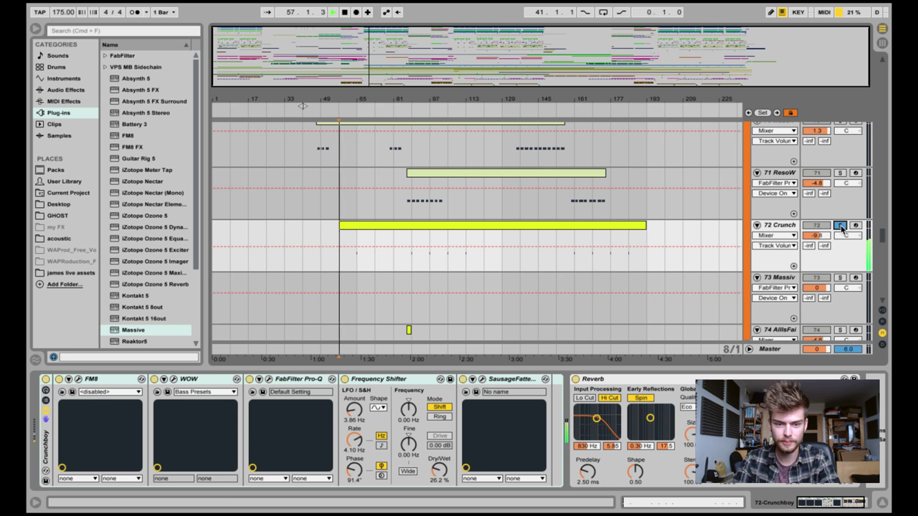
{"action": "key", "text": "space"}
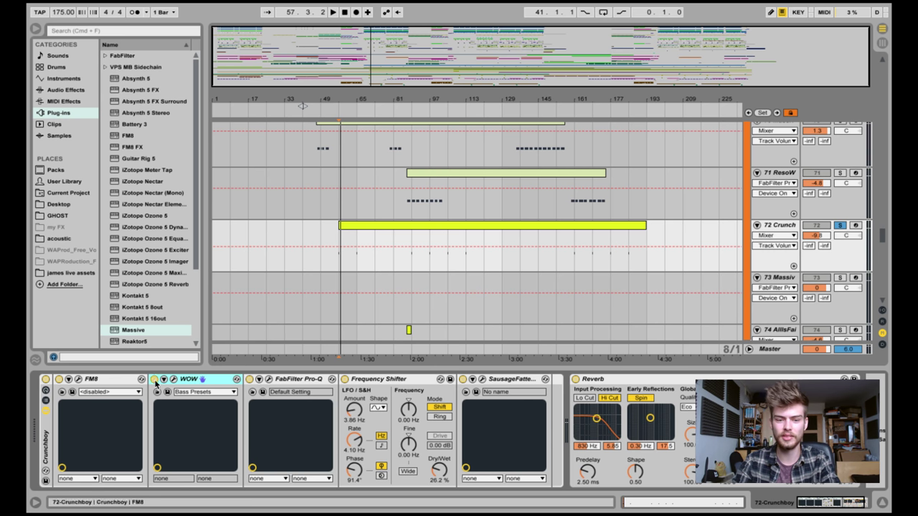
- Arm 72 Crunchboy and compare its sound with the WOW effect bypassed and enabled
{"action": "left_click", "coordinate": [856, 226]}
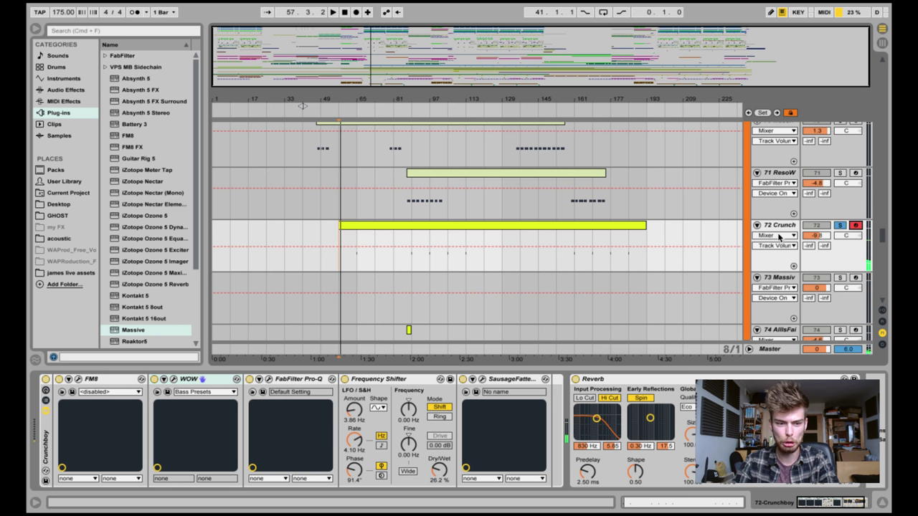
{"action": "left_click", "coordinate": [154, 379]}
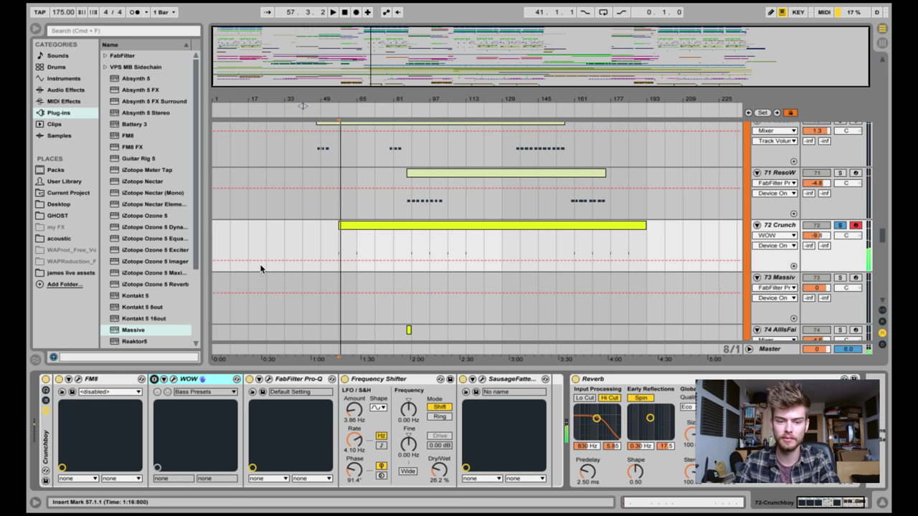
{"action": "left_click", "coordinate": [156, 380]}
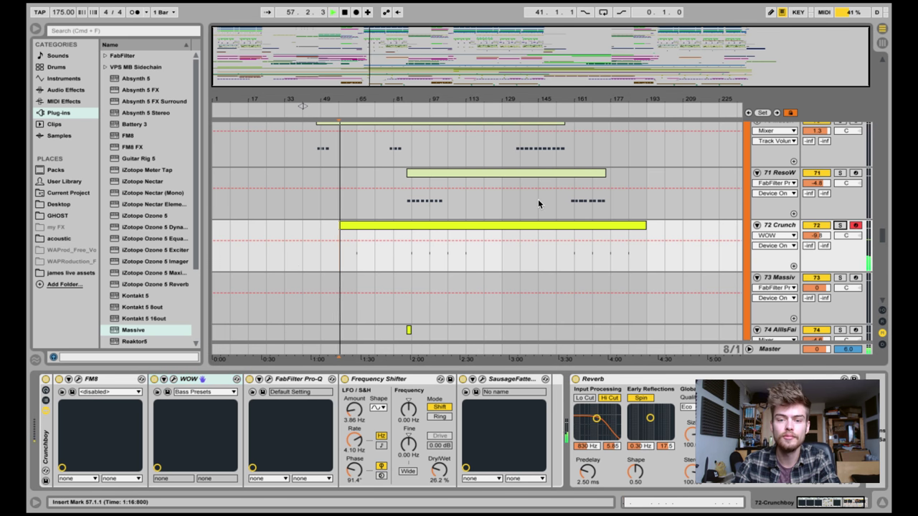
- Stop the mix, zoom in around bar 58 and audition the 95 Audio track soloed
{"action": "scroll", "coordinate": [407, 229], "scroll_direction": "down", "scroll_amount": 5}
{"action": "scroll", "coordinate": [406, 242], "scroll_direction": "down", "scroll_amount": 10}
{"action": "key", "text": "space"}
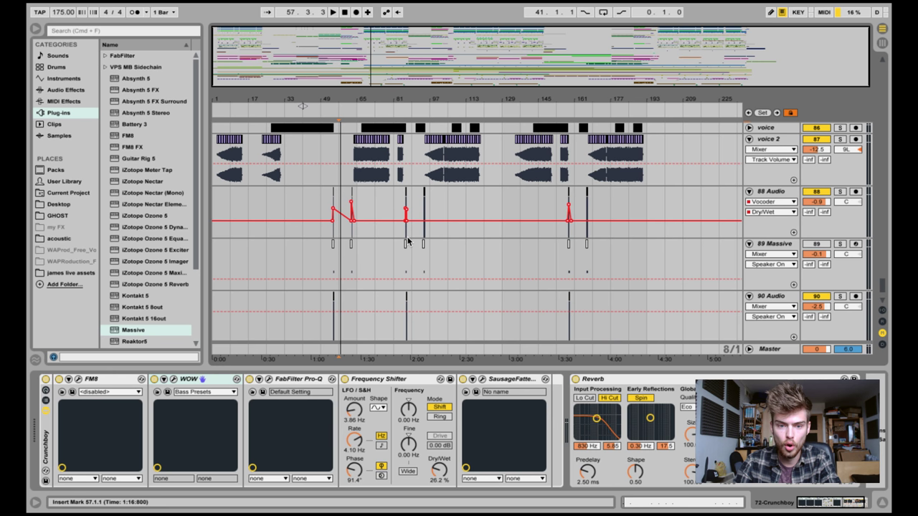
{"action": "left_click_drag", "start_coordinate": [379, 102], "coordinate": [462, 228]}
{"action": "key", "text": "space"}
{"action": "scroll", "coordinate": [423, 265], "scroll_direction": "up", "scroll_amount": 20}
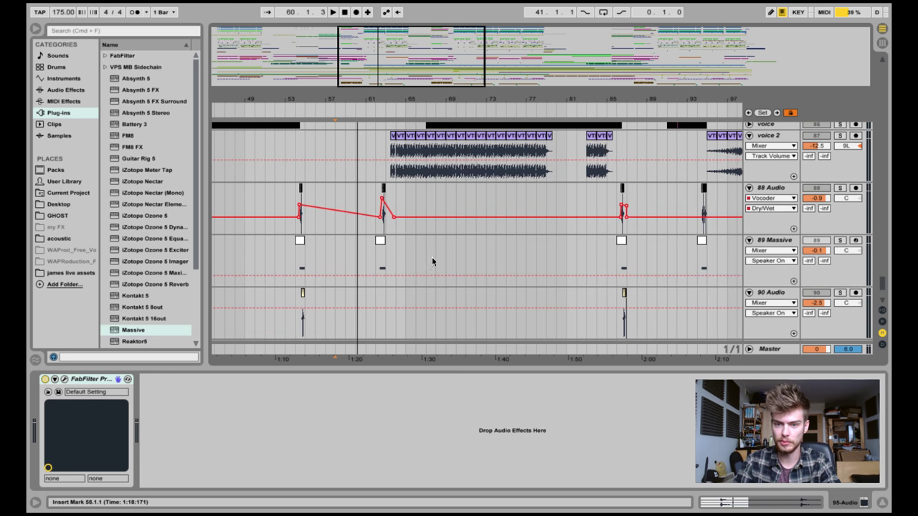
- Play the full mix from bar 63 while looking through the drum tracks, and stop playback
{"action": "scroll", "coordinate": [436, 242], "scroll_direction": "up", "scroll_amount": 6}
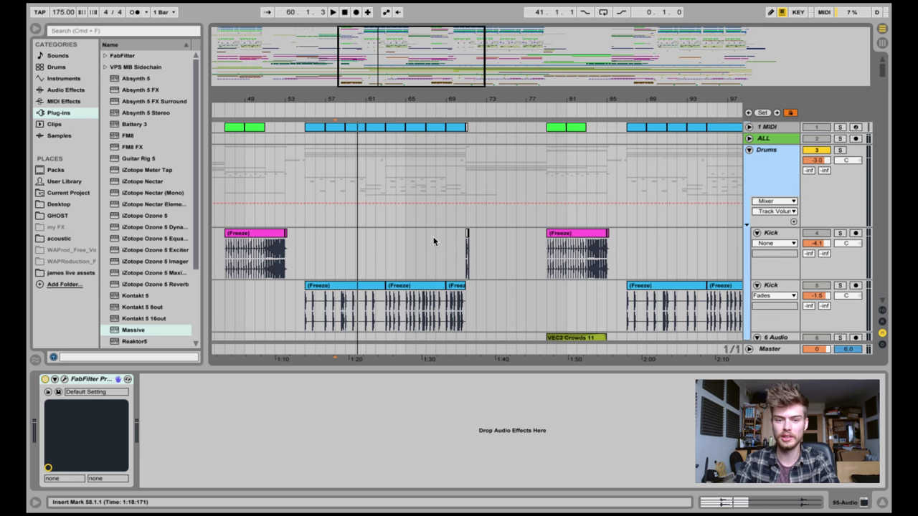
{"action": "left_click", "coordinate": [390, 249]}
{"action": "scroll", "coordinate": [389, 251], "scroll_direction": "down", "scroll_amount": 8}
{"action": "scroll", "coordinate": [389, 246], "scroll_direction": "down", "scroll_amount": 4}
{"action": "key", "text": "space"}
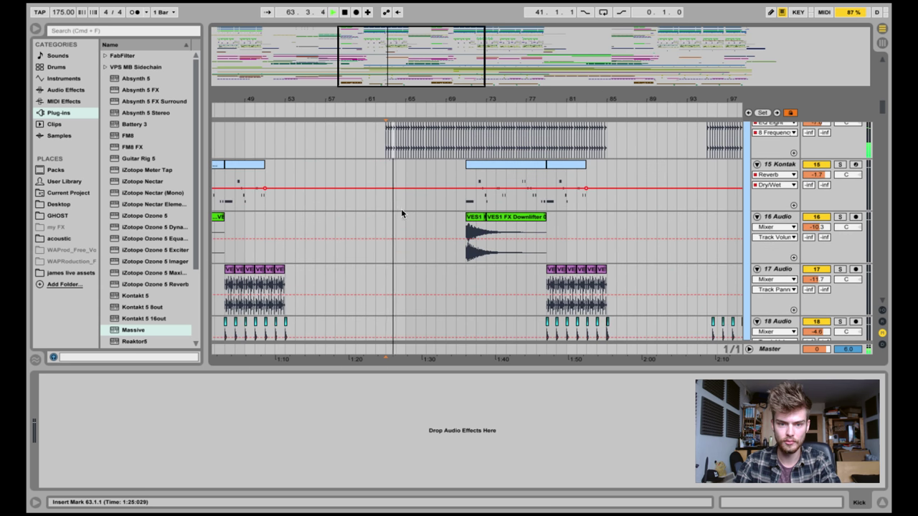
{"action": "scroll", "coordinate": [401, 212], "scroll_direction": "down", "scroll_amount": 5}
{"action": "scroll", "coordinate": [410, 187], "scroll_direction": "down", "scroll_amount": 3}
{"action": "scroll", "coordinate": [435, 209], "scroll_direction": "down", "scroll_amount": 6}
{"action": "key", "text": "space"}
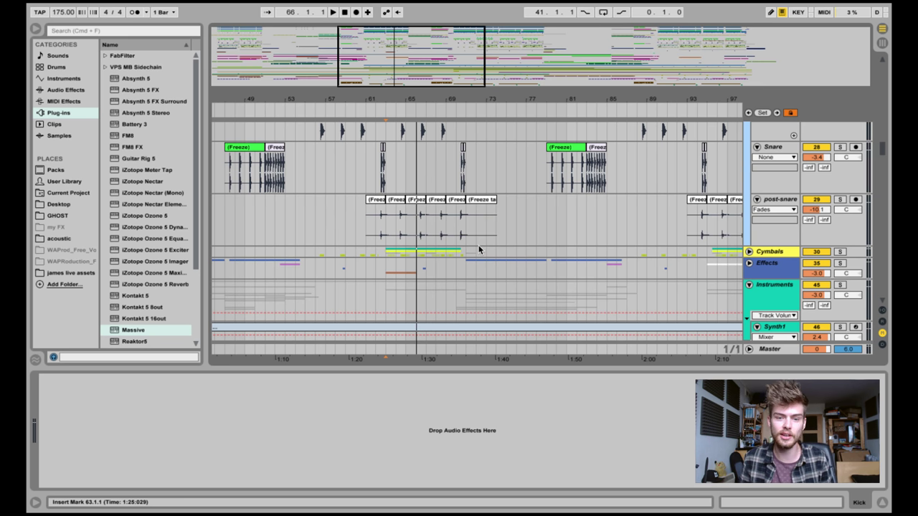
- Select the Cymbals group's part from bar 63, play the arrangement from just before it, and stop playback
{"action": "left_click", "coordinate": [479, 249]}
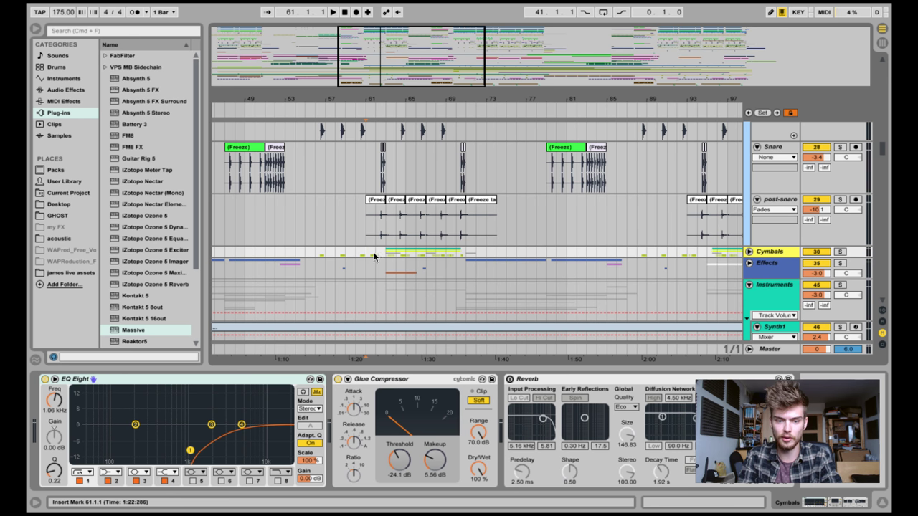
{"action": "left_click_drag", "start_coordinate": [391, 255], "coordinate": [466, 256]}
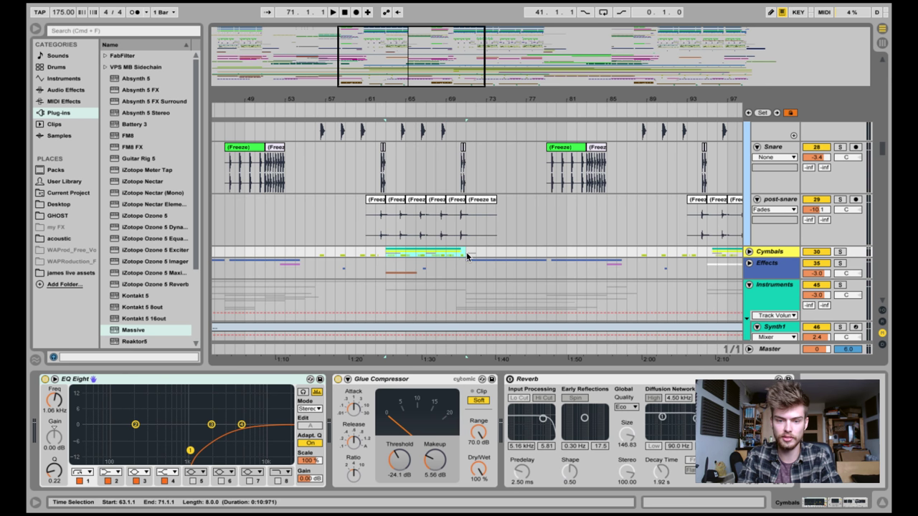
{"action": "left_click_drag", "start_coordinate": [463, 256], "coordinate": [384, 256]}
{"action": "key", "text": "space"}
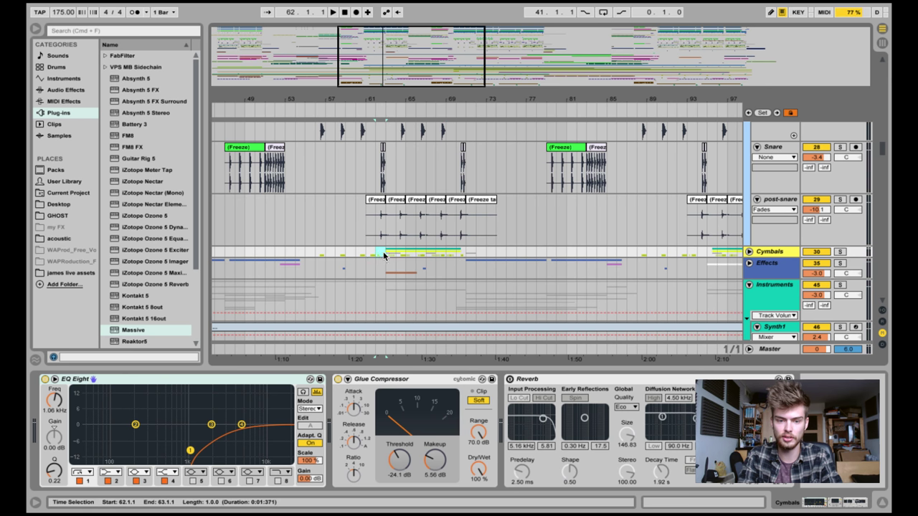
{"action": "left_click", "coordinate": [351, 258]}
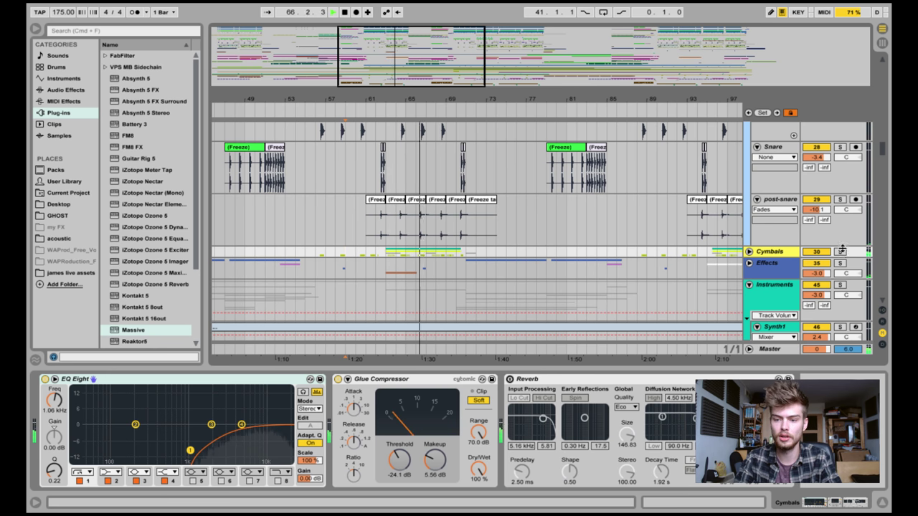
{"action": "scroll", "coordinate": [495, 249], "scroll_direction": "down", "scroll_amount": 10}
{"action": "key", "text": "space"}
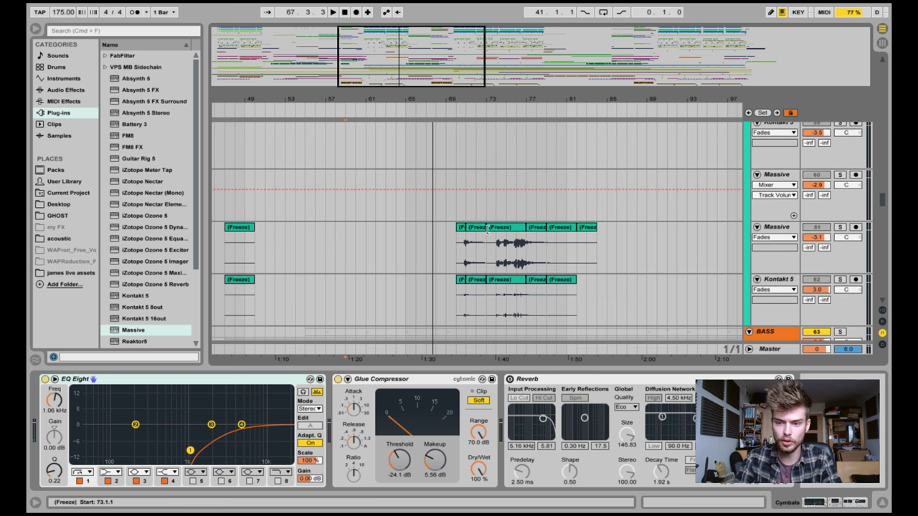
- Find the voice track, solo it and audition the vocal part that starts around bar 65
{"action": "scroll", "coordinate": [394, 242], "scroll_direction": "down", "scroll_amount": 15}
{"action": "scroll", "coordinate": [395, 242], "scroll_direction": "down", "scroll_amount": 1}
{"action": "left_click", "coordinate": [429, 179]}
{"action": "left_click", "coordinate": [775, 173]}
{"action": "left_click", "coordinate": [838, 176]}
{"action": "key", "text": "space"}
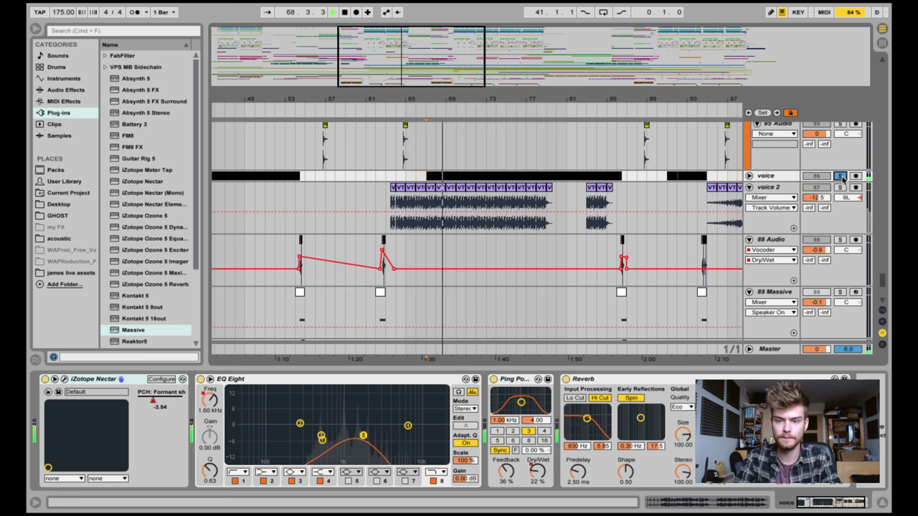
{"action": "key", "text": "space"}
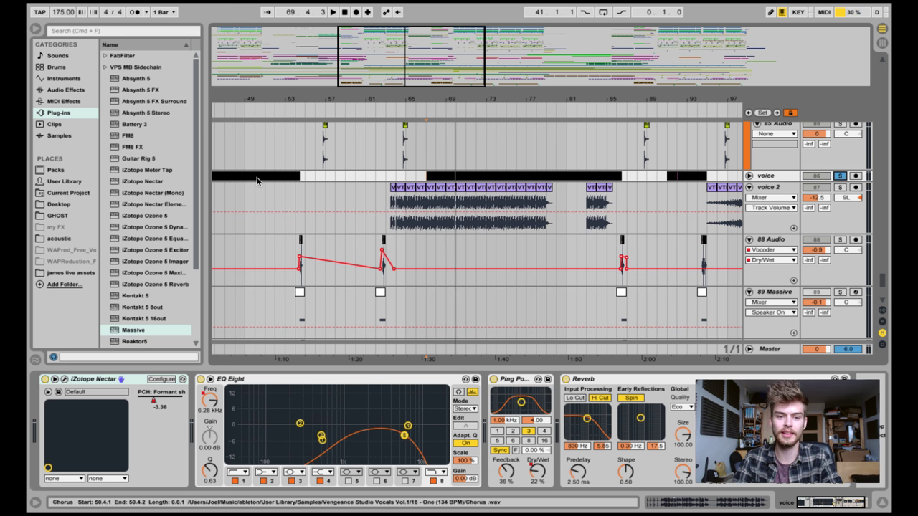
- Show the whole arrangement, play from just before the voice track's first clip, and compare the vocal soloed and in the mix
{"action": "left_click", "coordinate": [233, 179]}
{"action": "left_click_drag", "start_coordinate": [279, 114], "coordinate": [278, 99]}
{"action": "left_click", "coordinate": [294, 179]}
{"action": "key", "text": "space"}
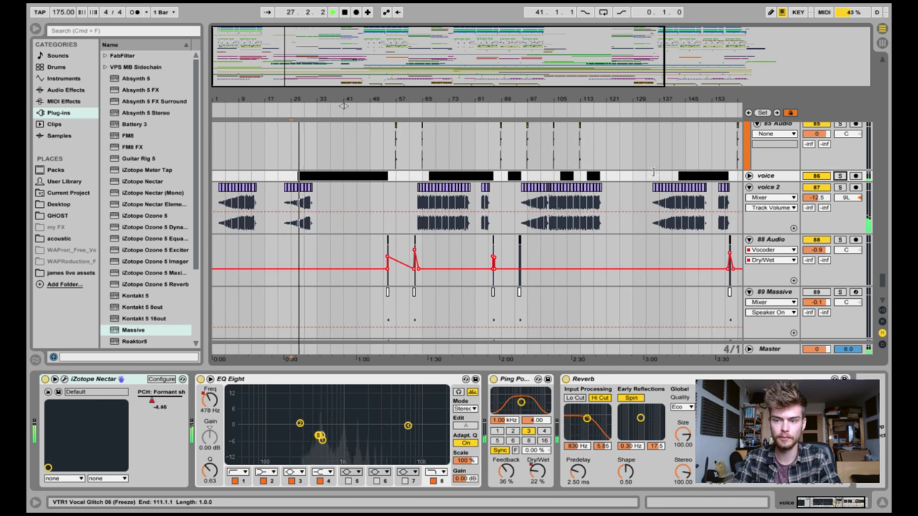
{"action": "left_click", "coordinate": [839, 175]}
{"action": "left_click", "coordinate": [839, 175]}
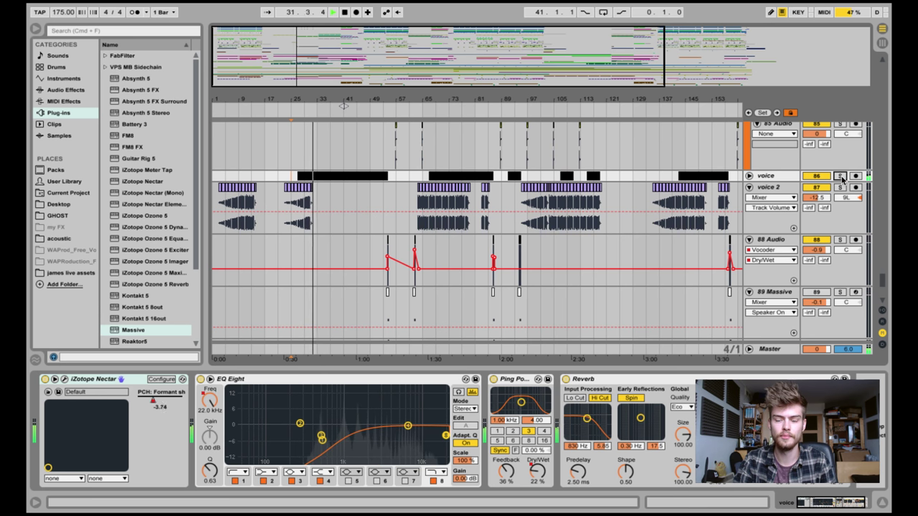
{"action": "left_click", "coordinate": [840, 176]}
{"action": "left_click", "coordinate": [839, 175]}
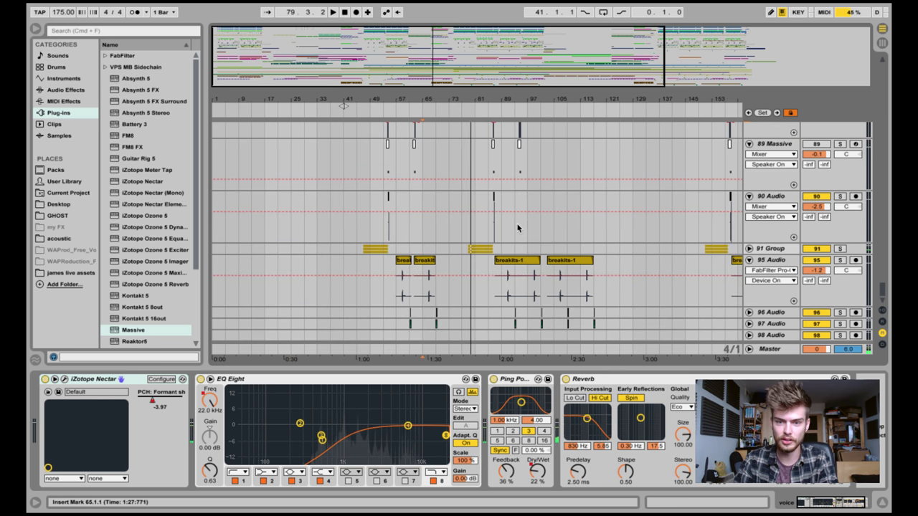
- Solo the 71 ResoWob bass track and audition it from bar 87 in a closer view
{"action": "scroll", "coordinate": [514, 222], "scroll_direction": "up", "scroll_amount": 5}
{"action": "scroll", "coordinate": [510, 227], "scroll_direction": "up", "scroll_amount": 10}
{"action": "left_click", "coordinate": [807, 228]}
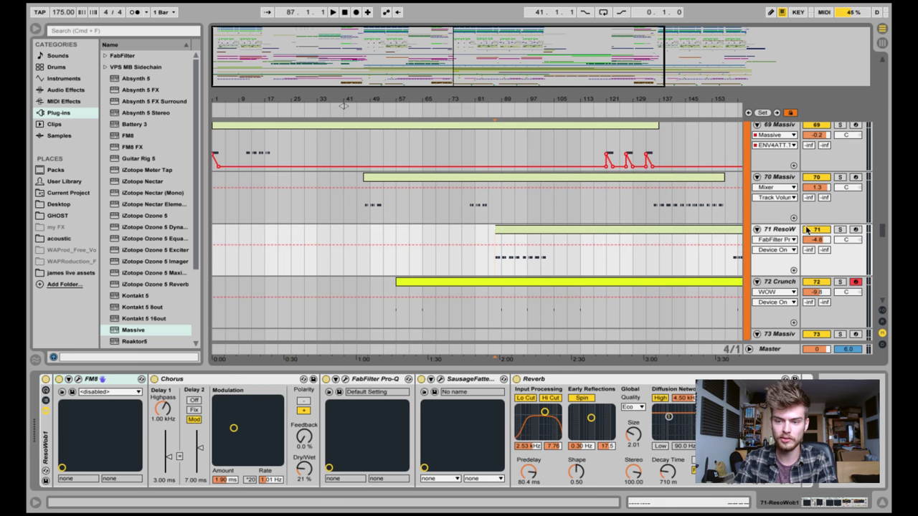
{"action": "left_click", "coordinate": [840, 229]}
{"action": "left_click", "coordinate": [495, 261]}
{"action": "key", "text": "space"}
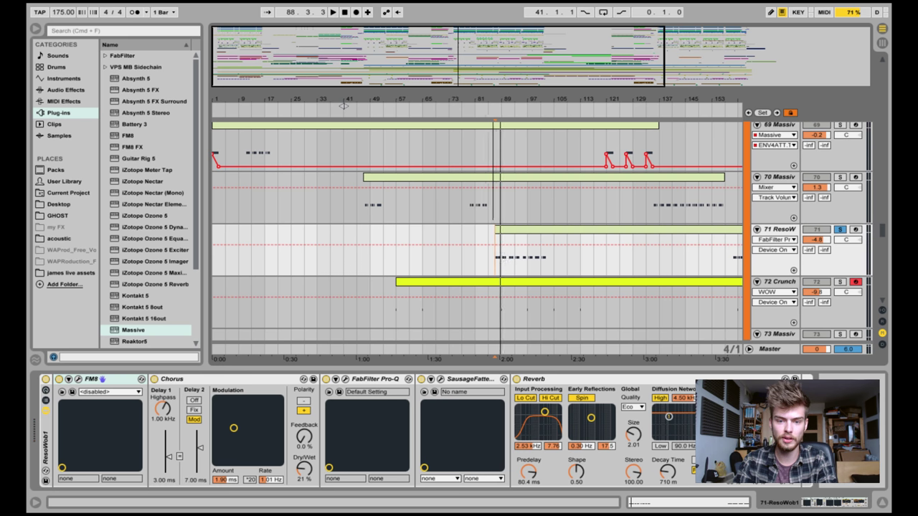
{"action": "key", "text": "plus"}
{"action": "key", "text": "plus"}
{"action": "key", "text": "plus"}
{"action": "key", "text": "space"}
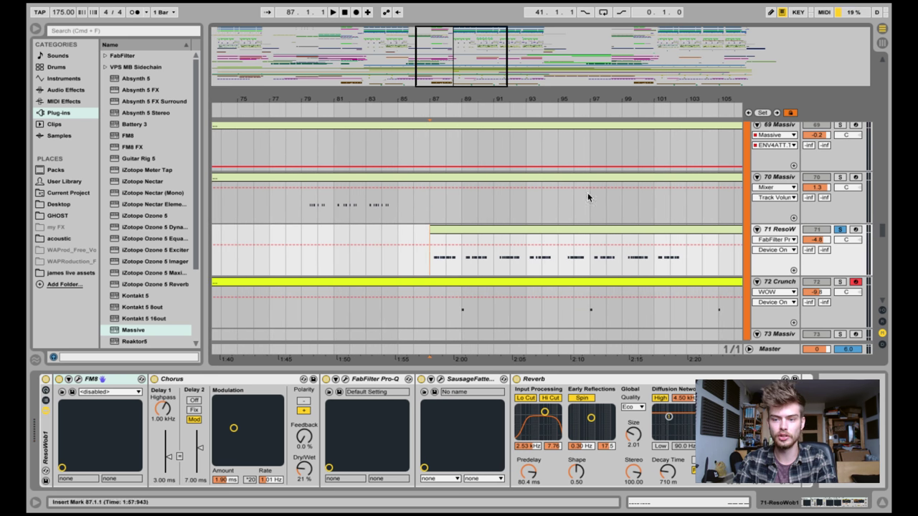
- Open the FM8 synth on the ResoWob track and audition its sound from bar 87
{"action": "scroll", "coordinate": [761, 263], "scroll_direction": "down", "scroll_amount": 2}
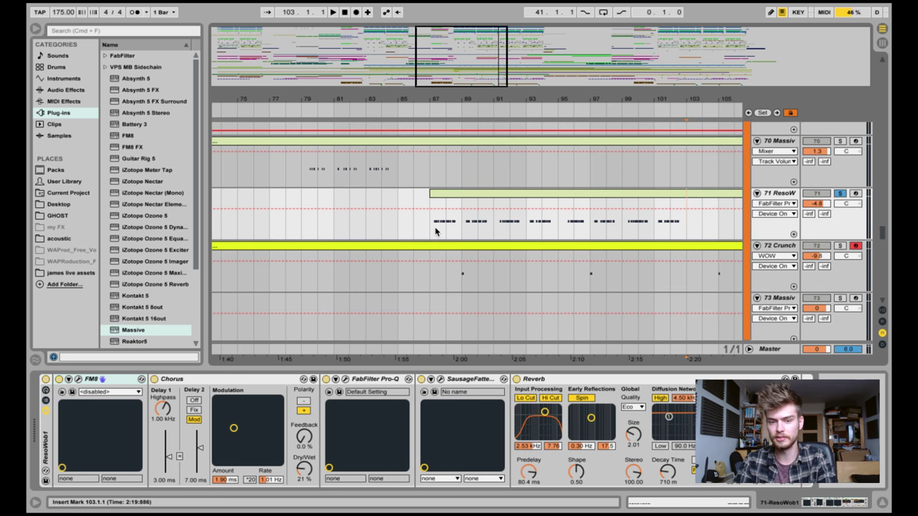
{"action": "left_click", "coordinate": [79, 380]}
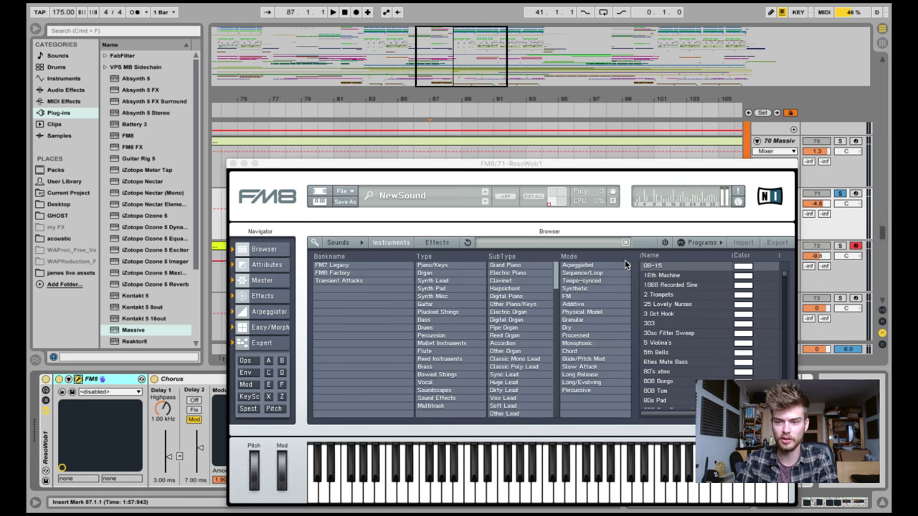
{"action": "key", "text": "space"}
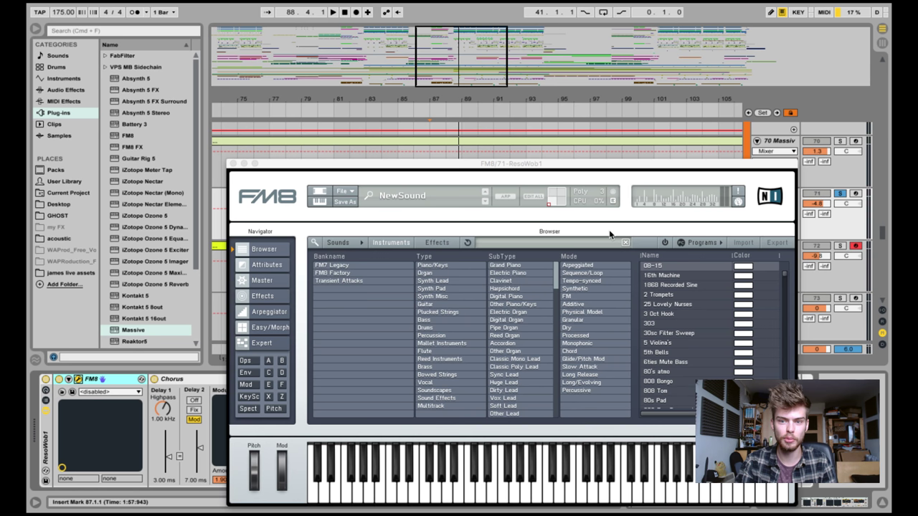
{"action": "key", "text": "space"}
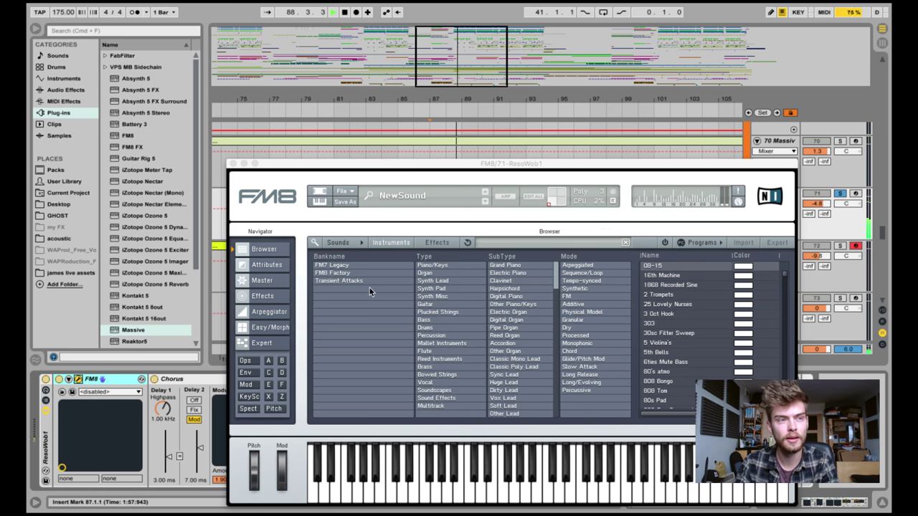
{"action": "key", "text": "space"}
- Examine FM8's Expert operators and Easy/Morph page, try its Harmonic control, and close the synth window
{"action": "left_click", "coordinate": [261, 343]}
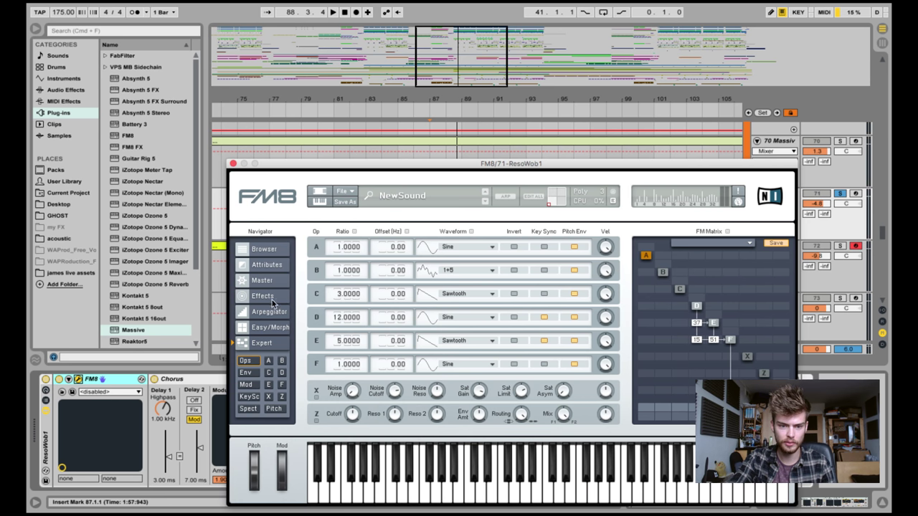
{"action": "left_click", "coordinate": [268, 328]}
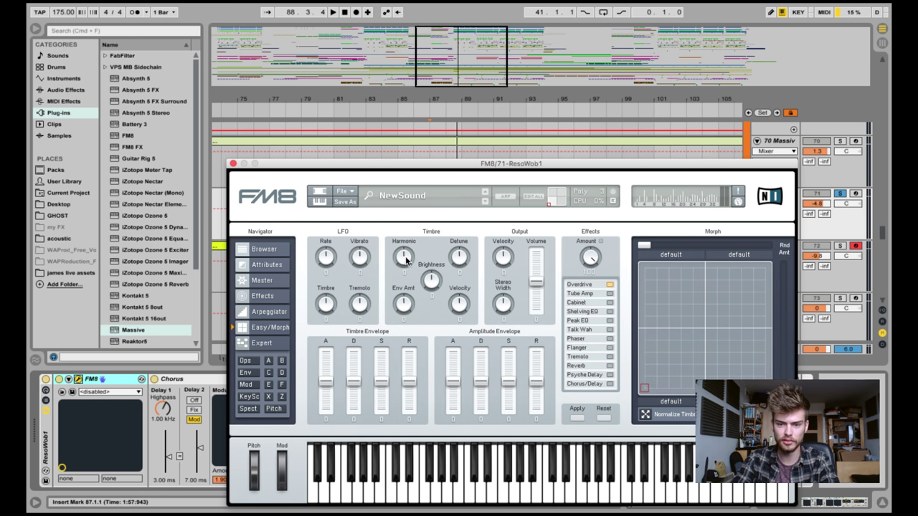
{"action": "mouse_move", "coordinate": [406, 261]}
{"action": "left_mouse_down"}
{"action": "mouse_move", "coordinate": [410, 270]}
{"action": "mouse_move", "coordinate": [410, 250]}
{"action": "left_mouse_up"}
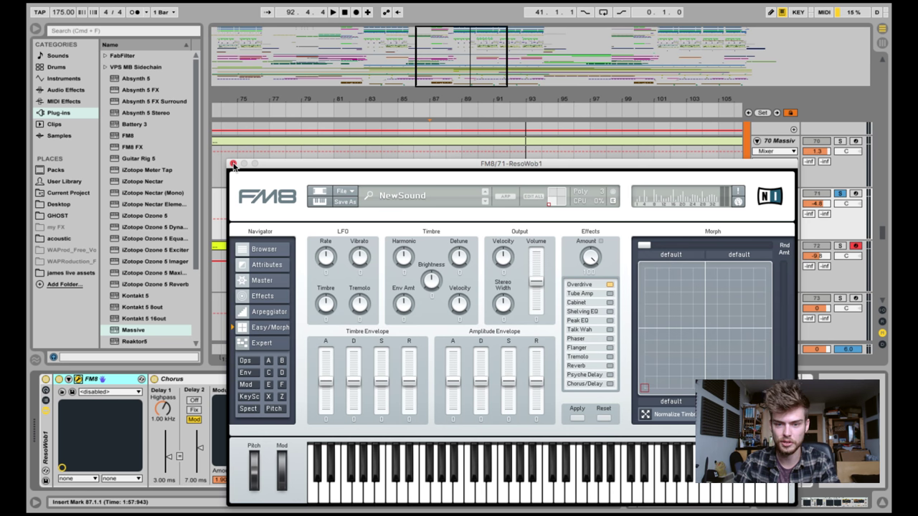
{"action": "left_click", "coordinate": [233, 165]}
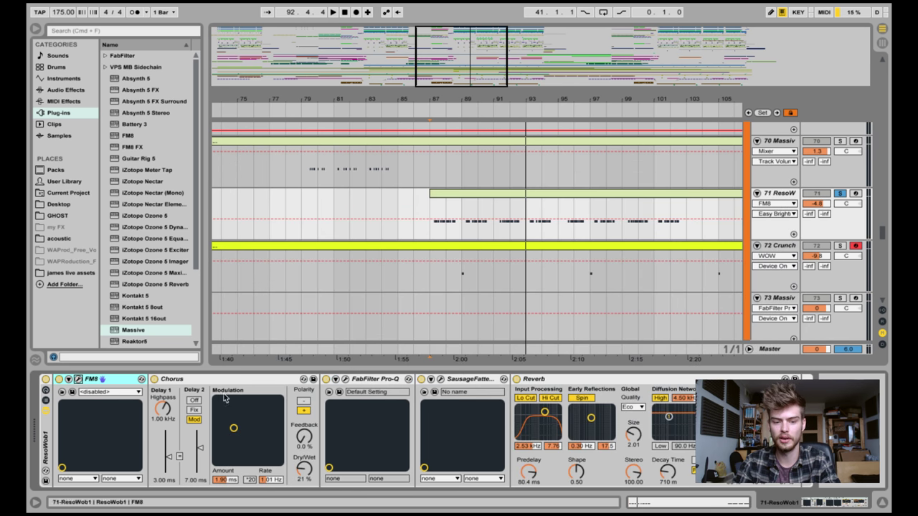
- Audition the Synth1 and Kontakt 5 tracks soloed from bar 135 while looking through the tracks above, and stop playback
{"action": "scroll", "coordinate": [593, 270], "scroll_direction": "down", "scroll_amount": 5}
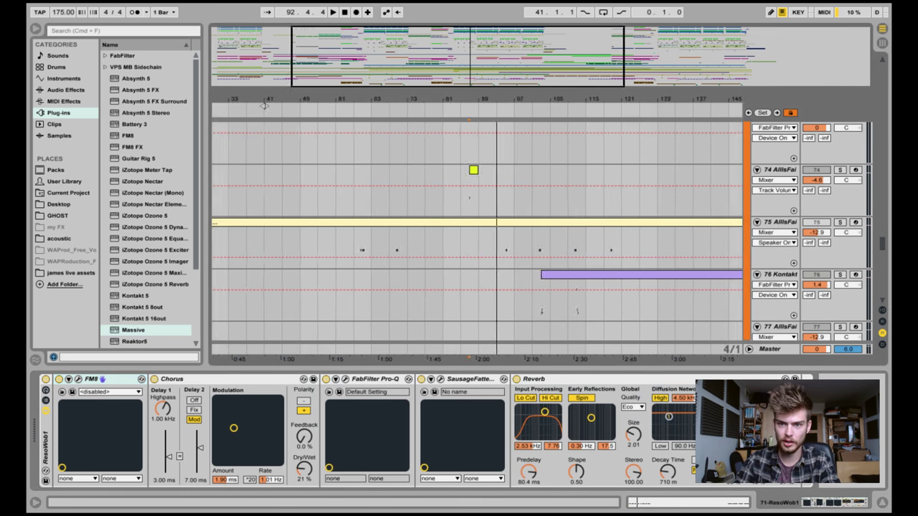
{"action": "scroll", "coordinate": [532, 205], "scroll_direction": "up", "scroll_amount": 15}
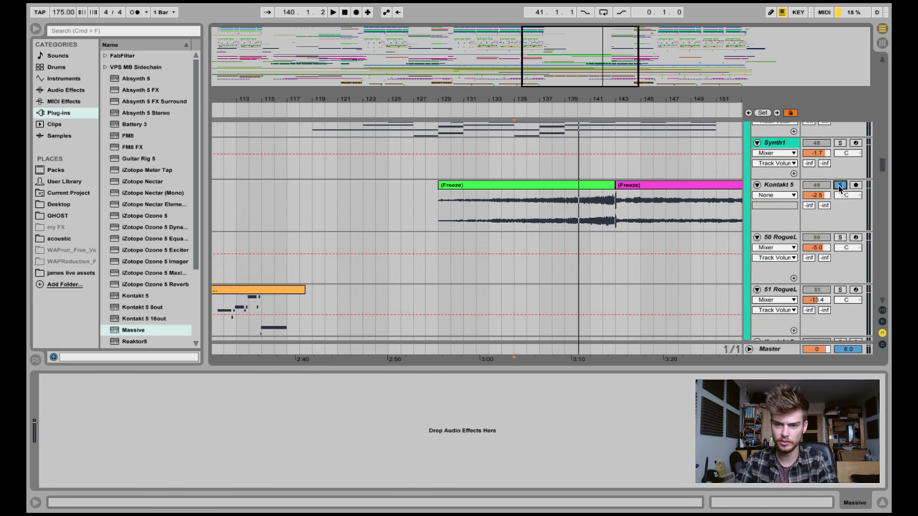
{"action": "scroll", "coordinate": [534, 225], "scroll_direction": "up", "scroll_amount": 3}
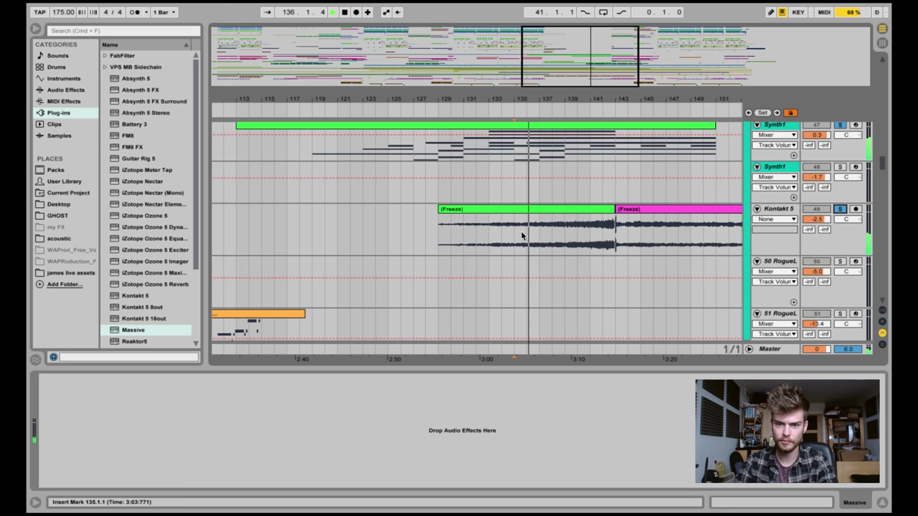
{"action": "scroll", "coordinate": [531, 231], "scroll_direction": "up", "scroll_amount": 12}
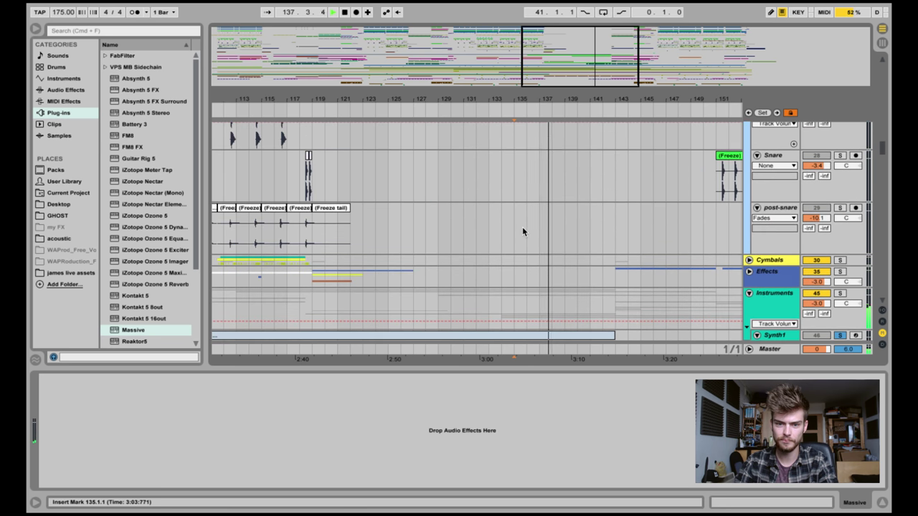
{"action": "scroll", "coordinate": [523, 231], "scroll_direction": "up", "scroll_amount": 3}
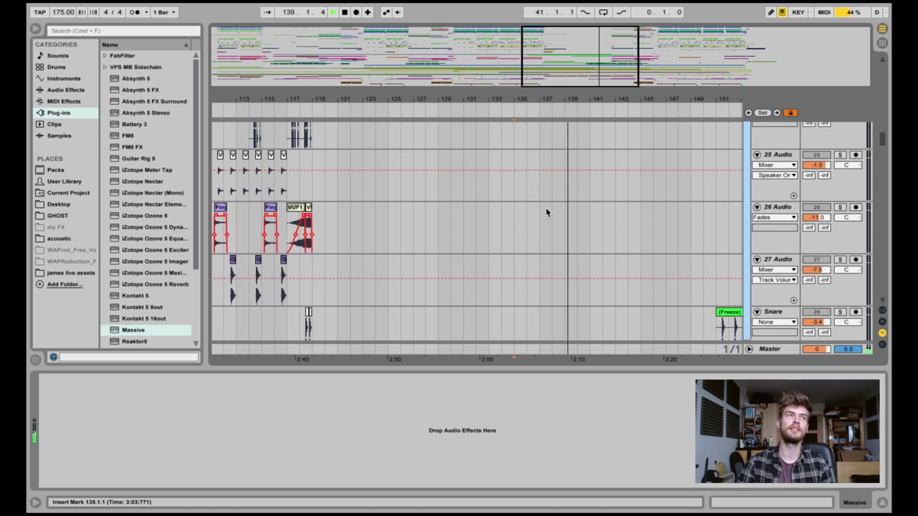
{"action": "key", "text": "space"}
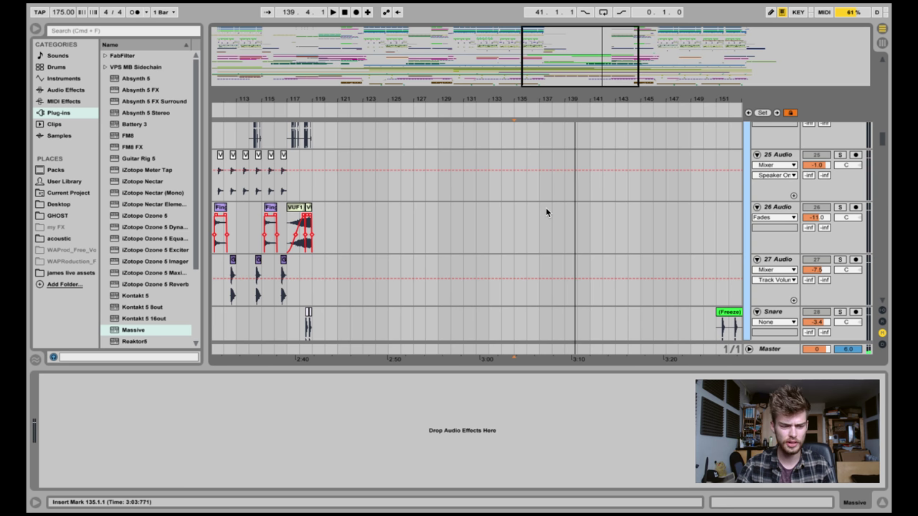
- Play the full mix from bar 129 through the build into the Kick part at bar 143, and stop playback
{"action": "left_click", "coordinate": [438, 224]}
{"action": "key", "text": "space"}
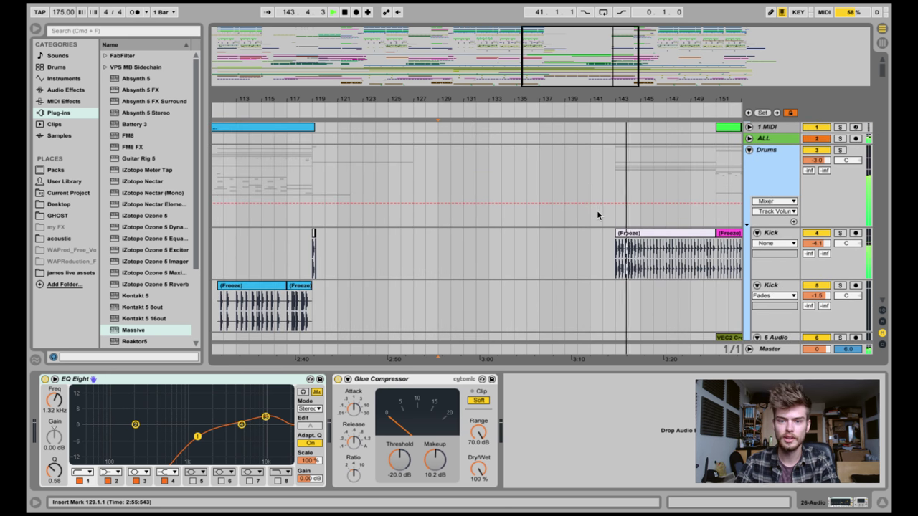
{"action": "key", "text": "space"}
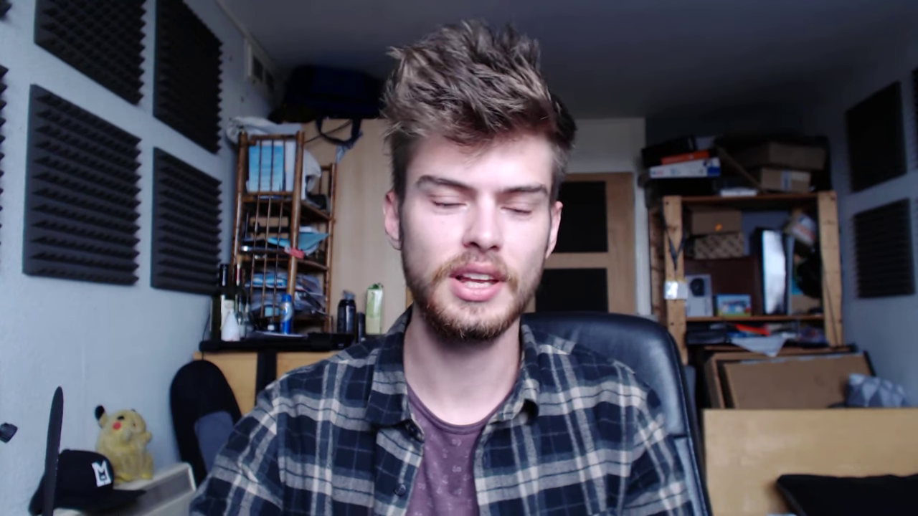